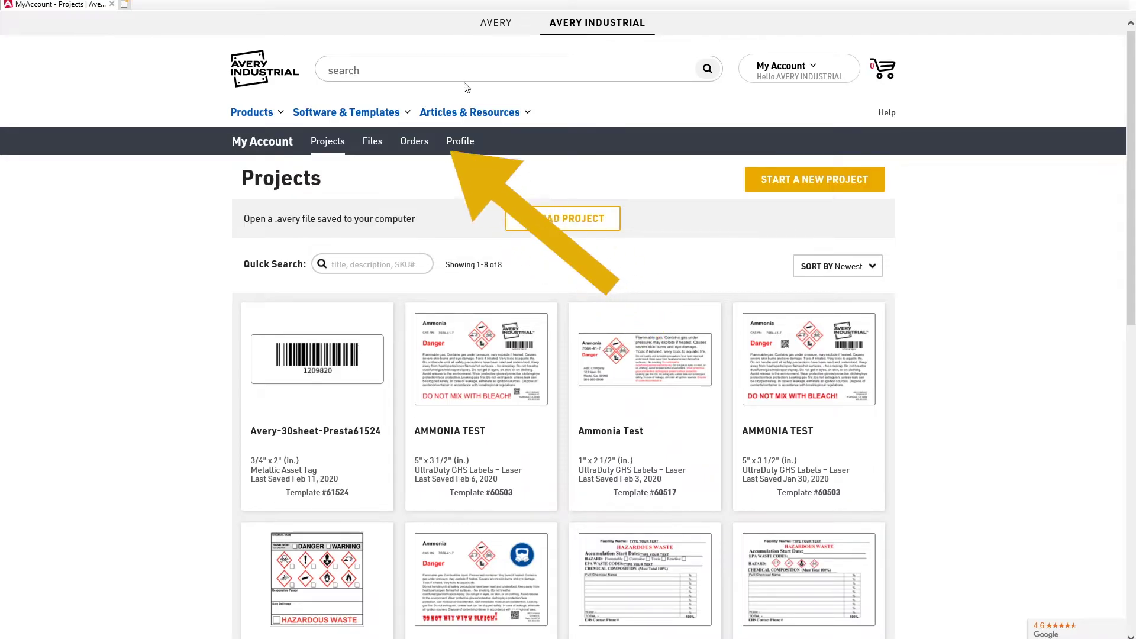
Launch Avery Design & Print Online and choose the Presta 61524 metallic asset tag template (3/4" x 2")
left_click(346, 112)
left_click(354, 170)
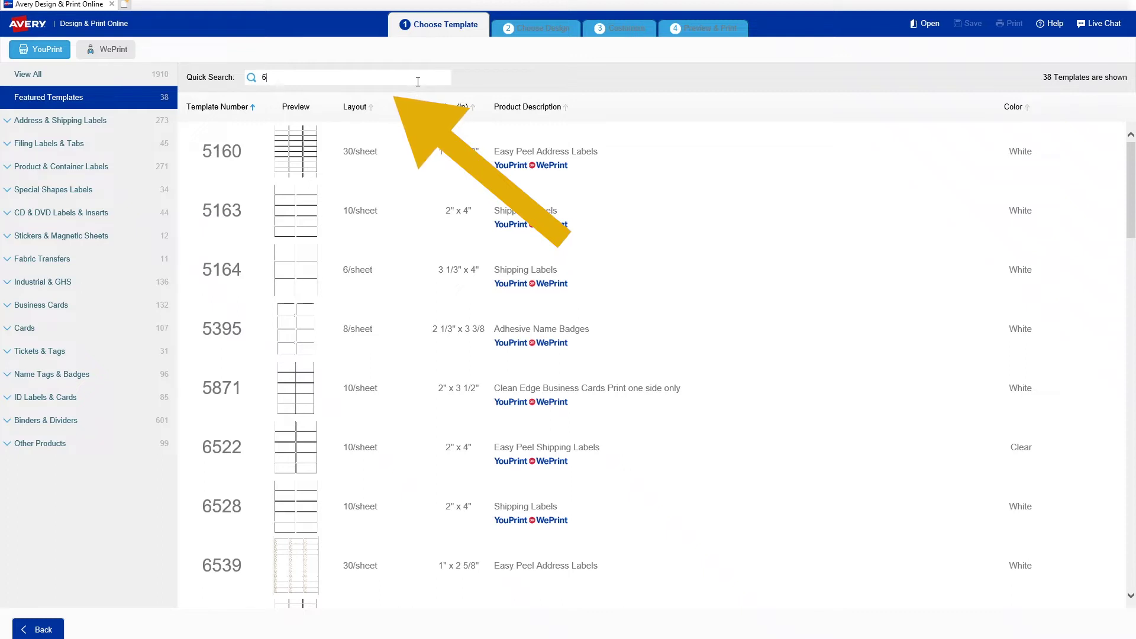
type("15")
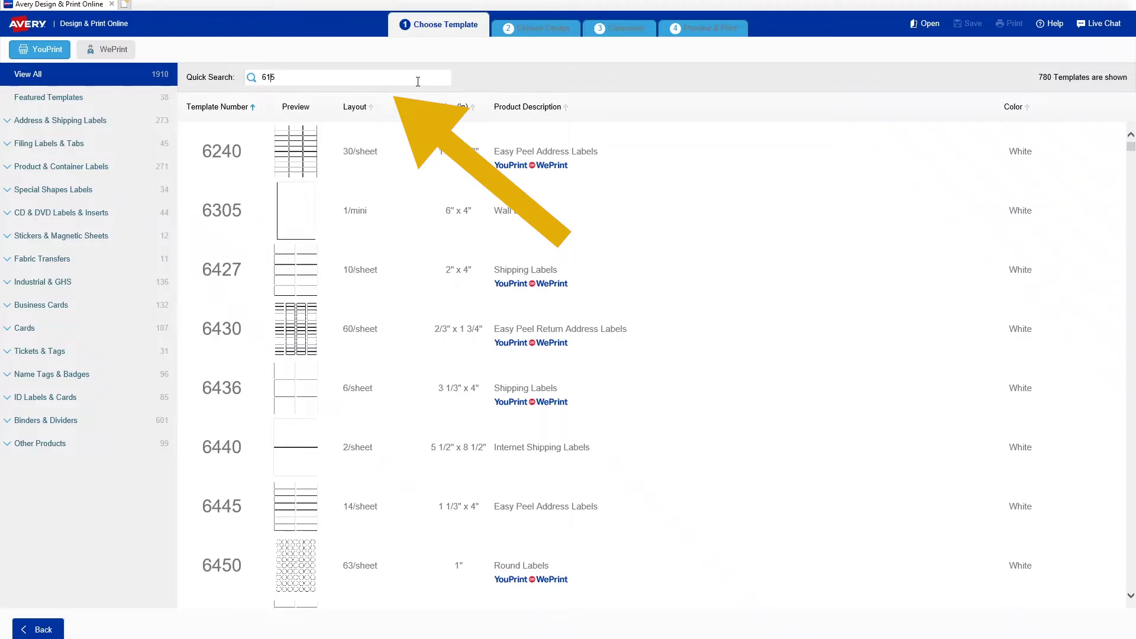
type("24")
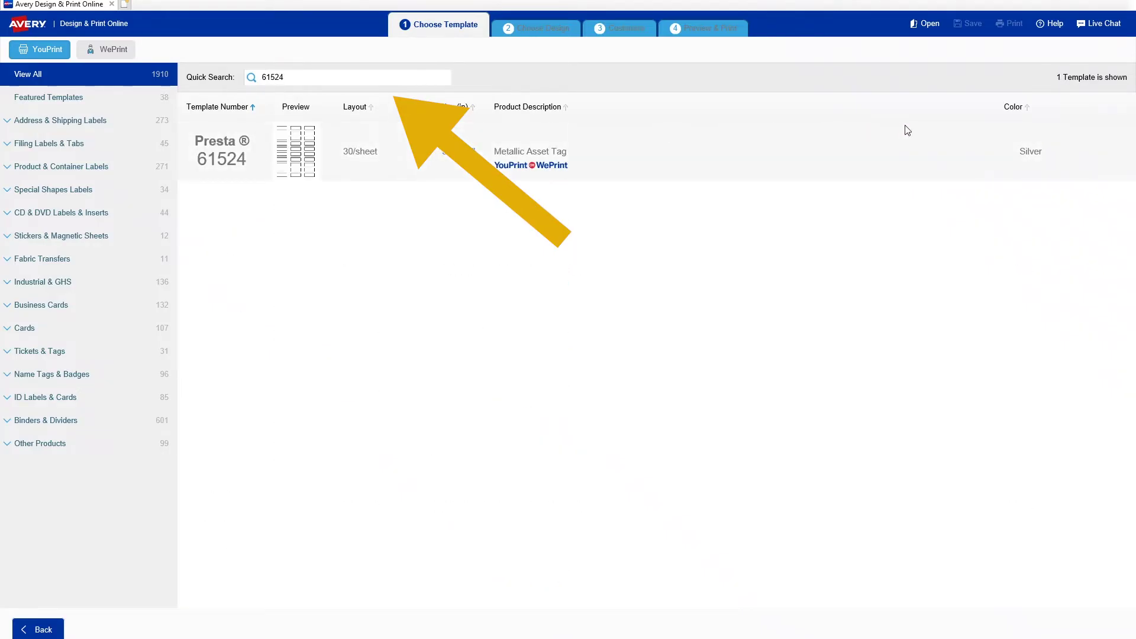
left_click(925, 131)
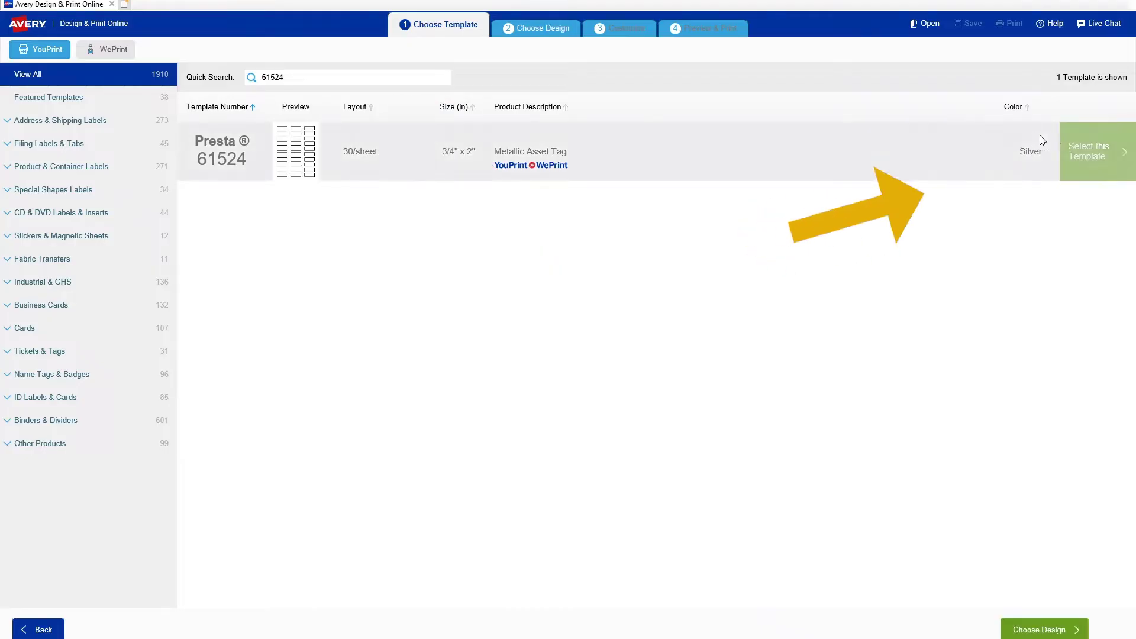
left_click(1084, 151)
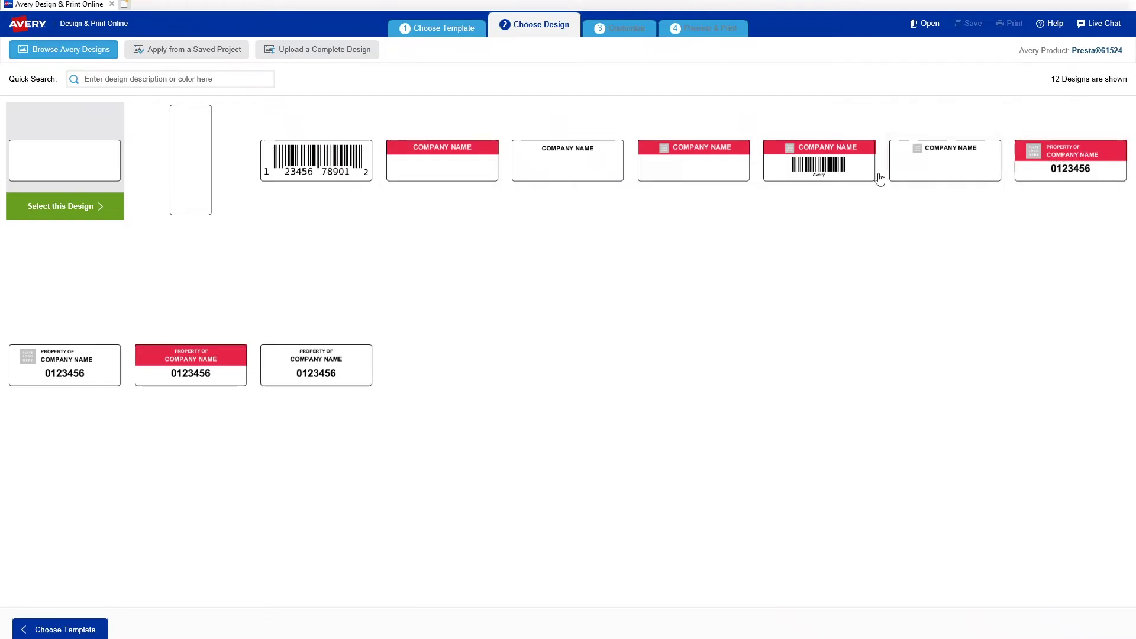
Choose the plain COMPANY NAME design for the Presta 61524 tag and continue to customising
left_click(582, 171)
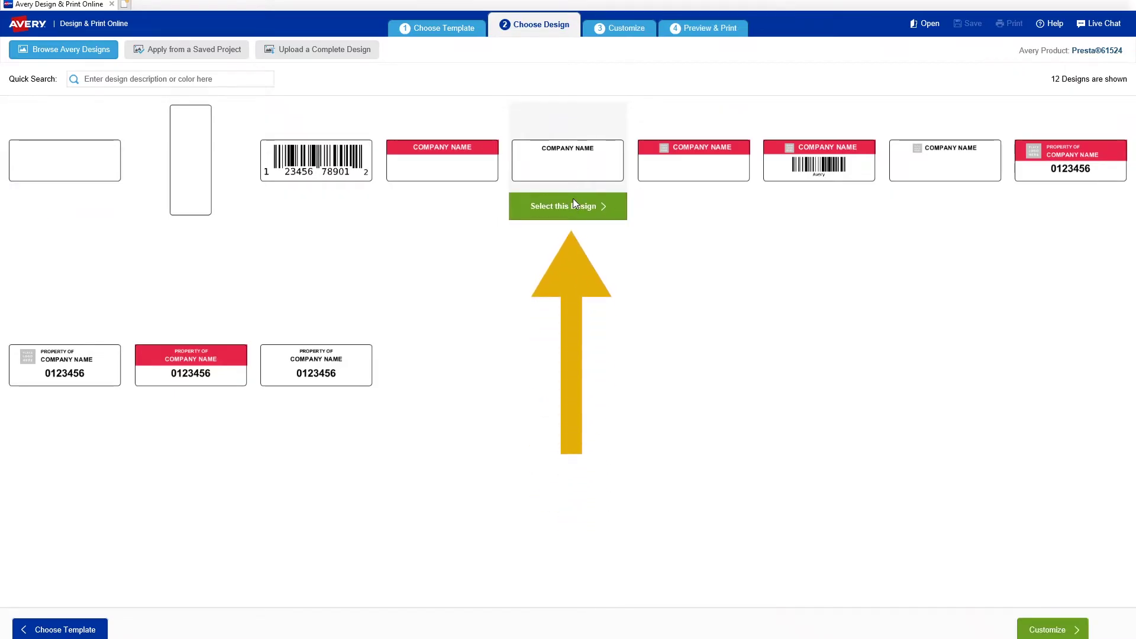
left_click(573, 203)
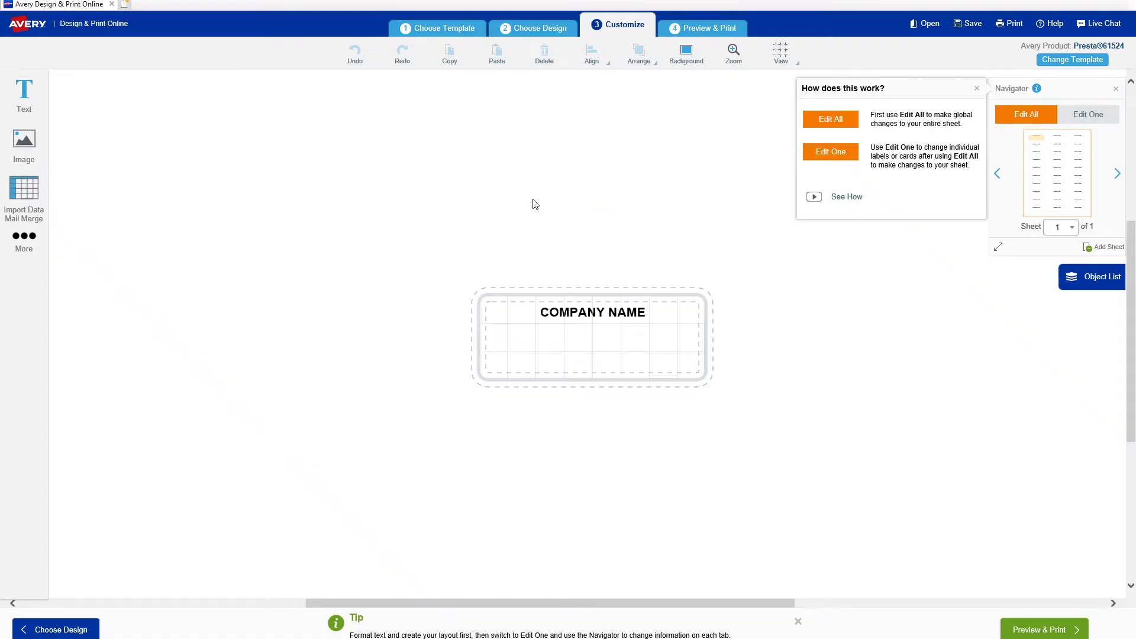
Open the Print a sample barcode page from the QR and Barcodes tools
left_click(36, 235)
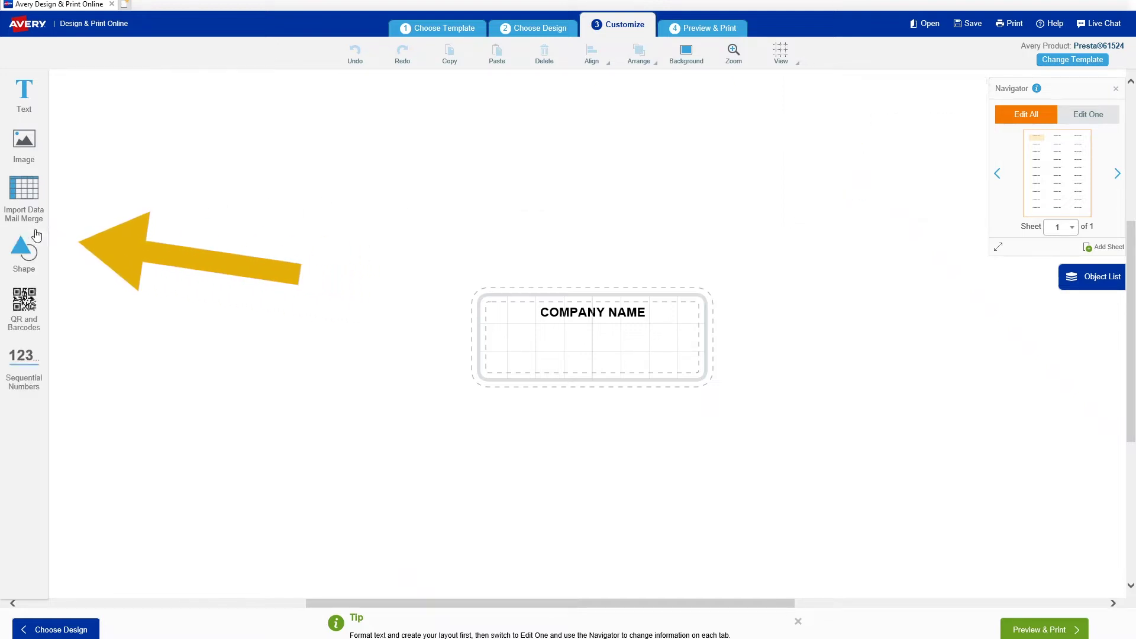
left_click(24, 302)
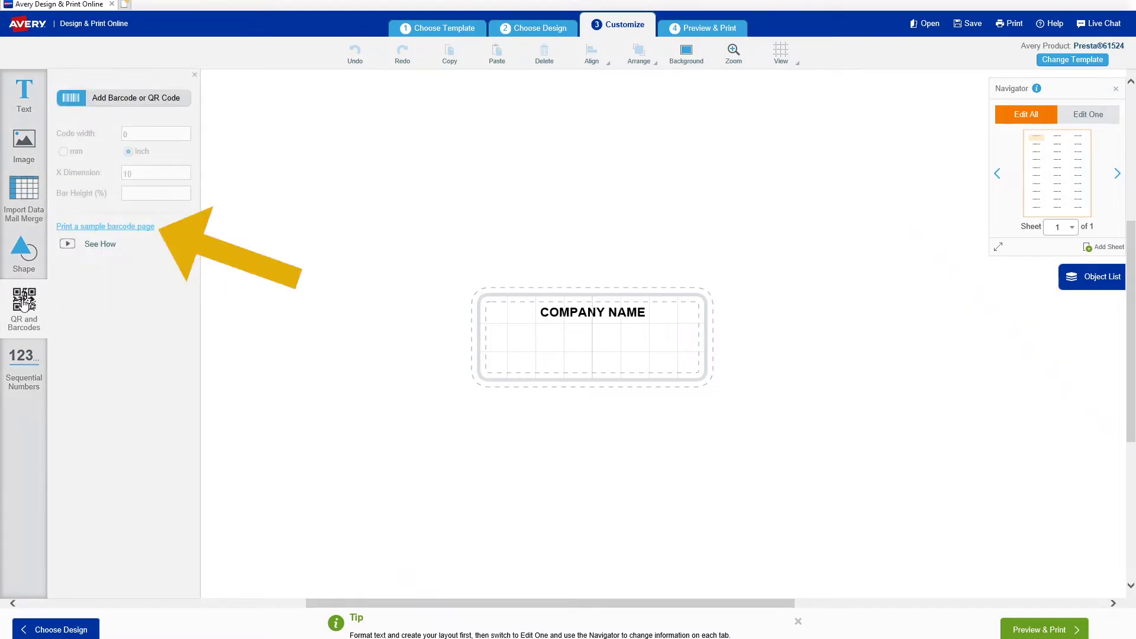
left_click(129, 227)
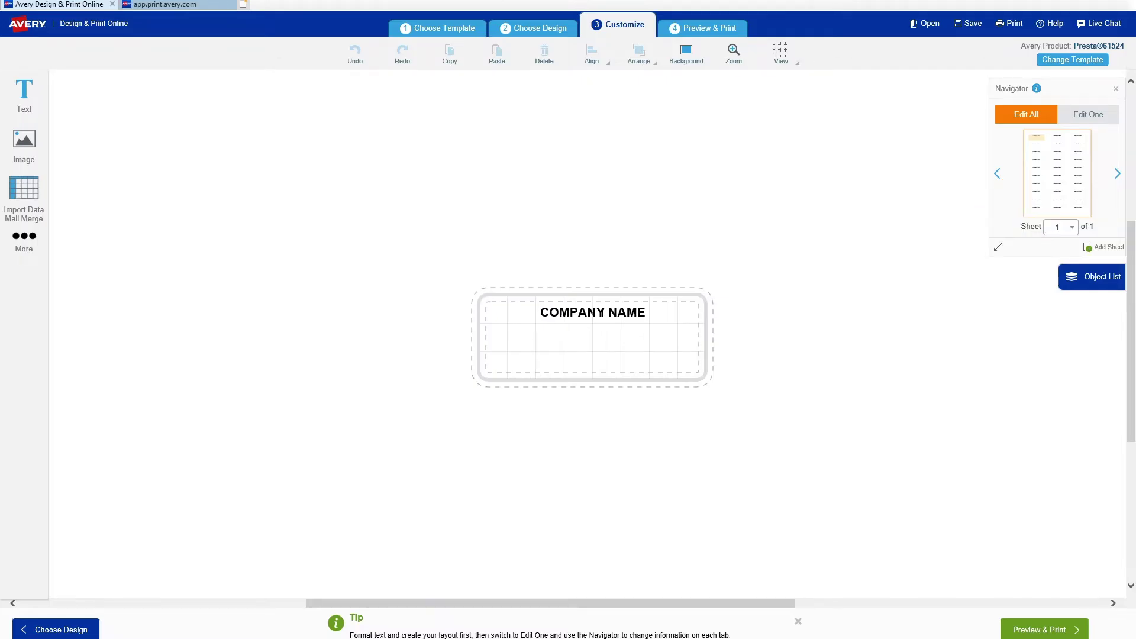
Replace the COMPANY NAME text with HARK INDUSTRIES
left_click(602, 313)
left_click_drag(545, 314, 669, 316)
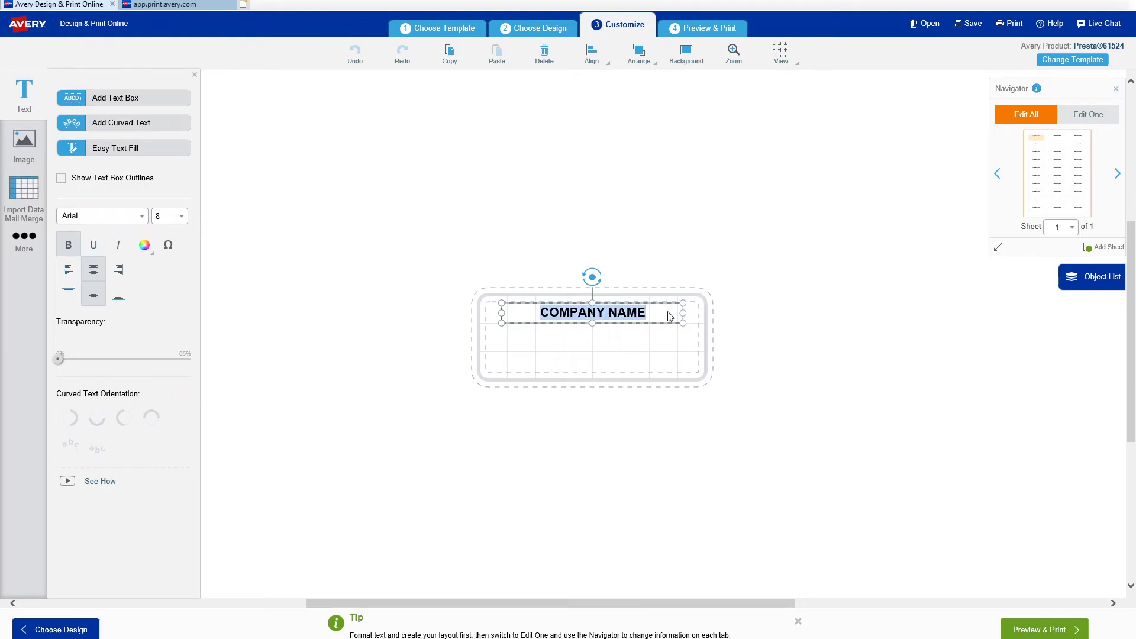
type("HARK INDU")
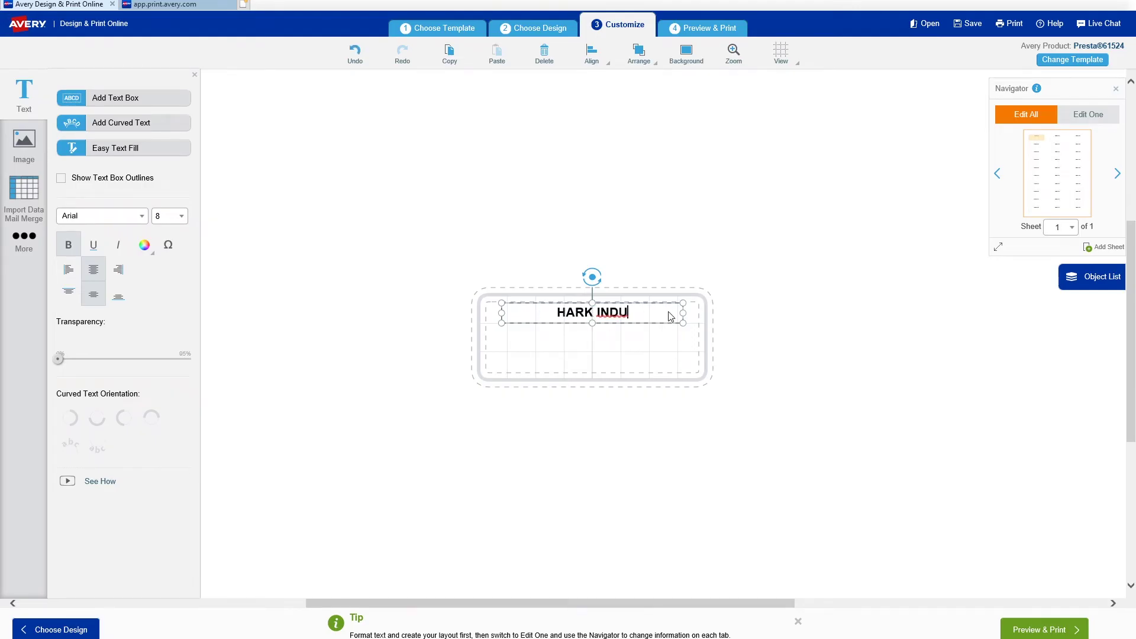
type("STRIAL")
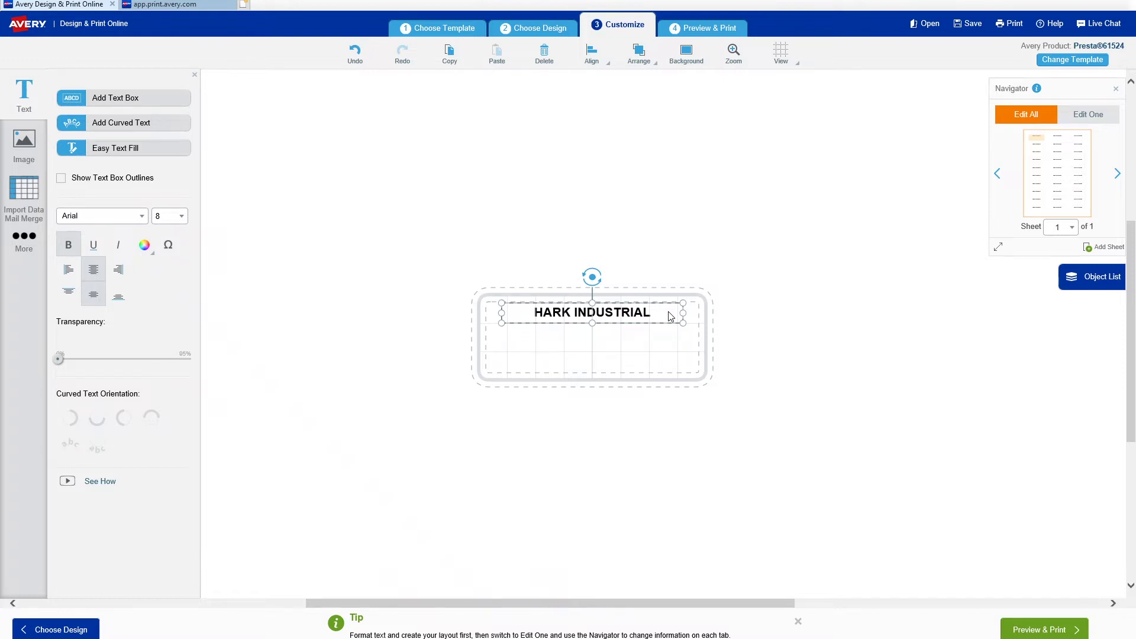
key("BackSpace")
key("BackSpace")
type("ES")
left_click(558, 274)
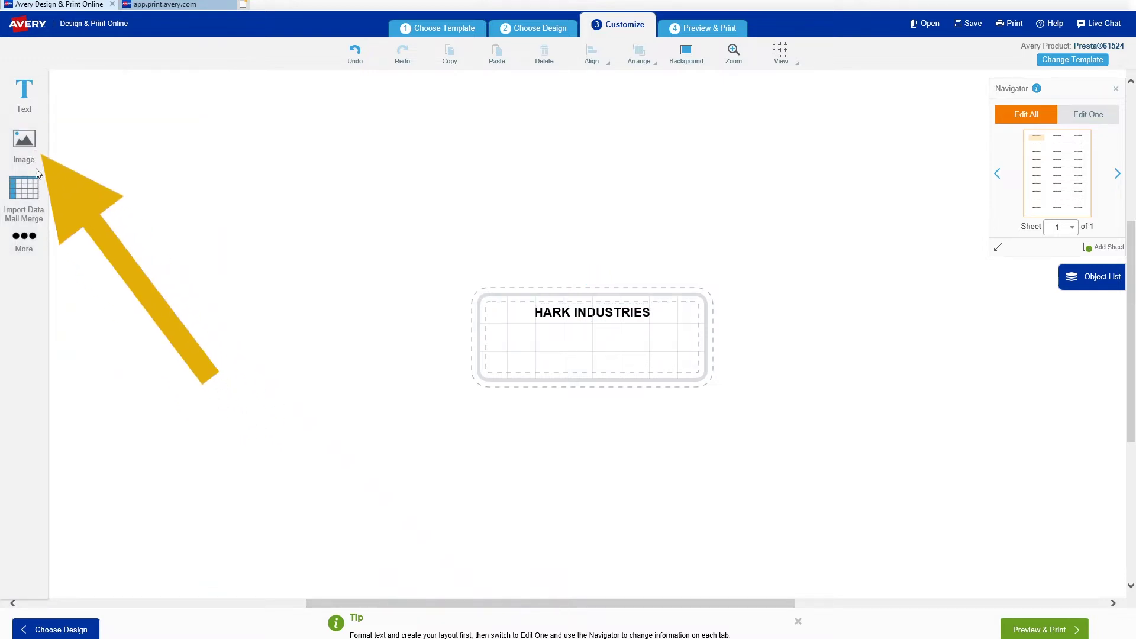
Upload the Hark-Industries-logo image and place it in the label's top-left corner
left_click(26, 151)
left_click(114, 99)
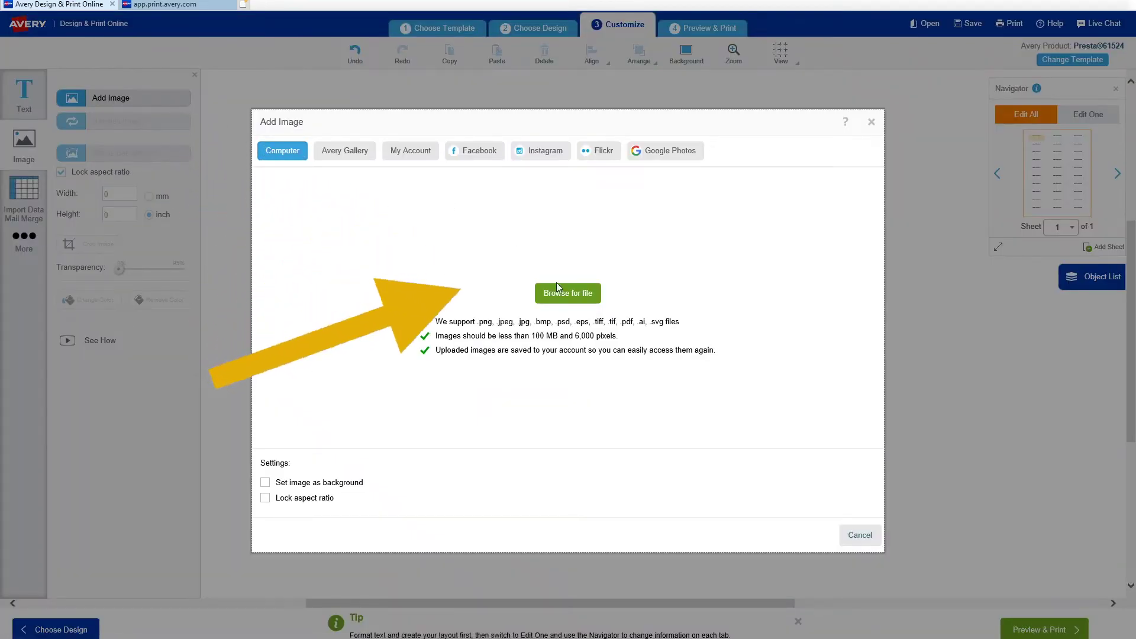
left_click(570, 293)
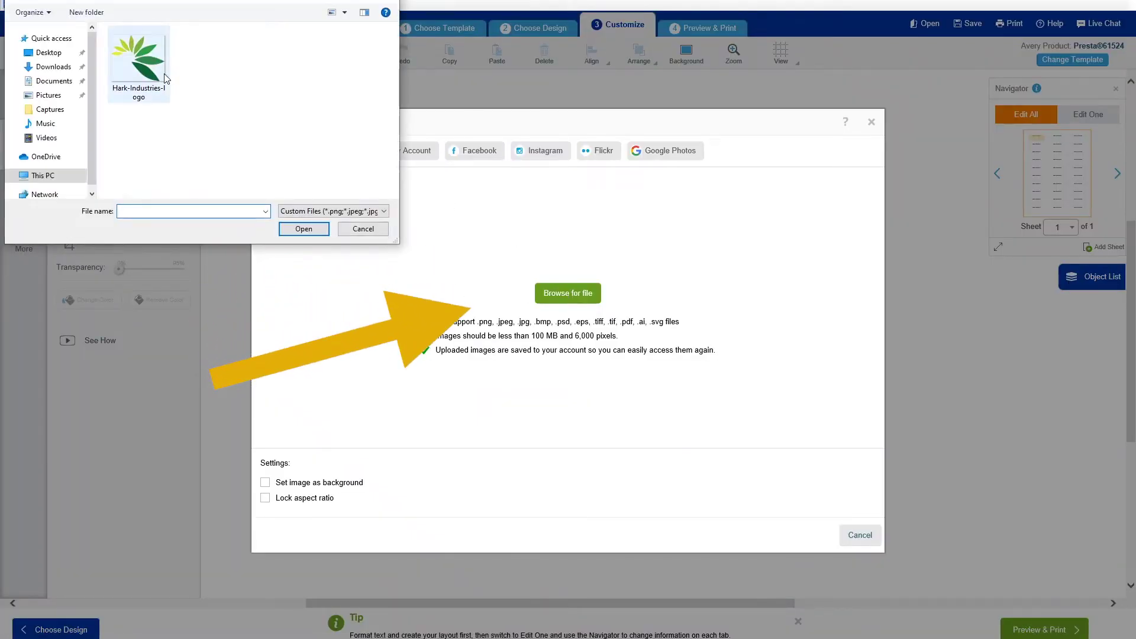
left_click(140, 65)
left_click(304, 228)
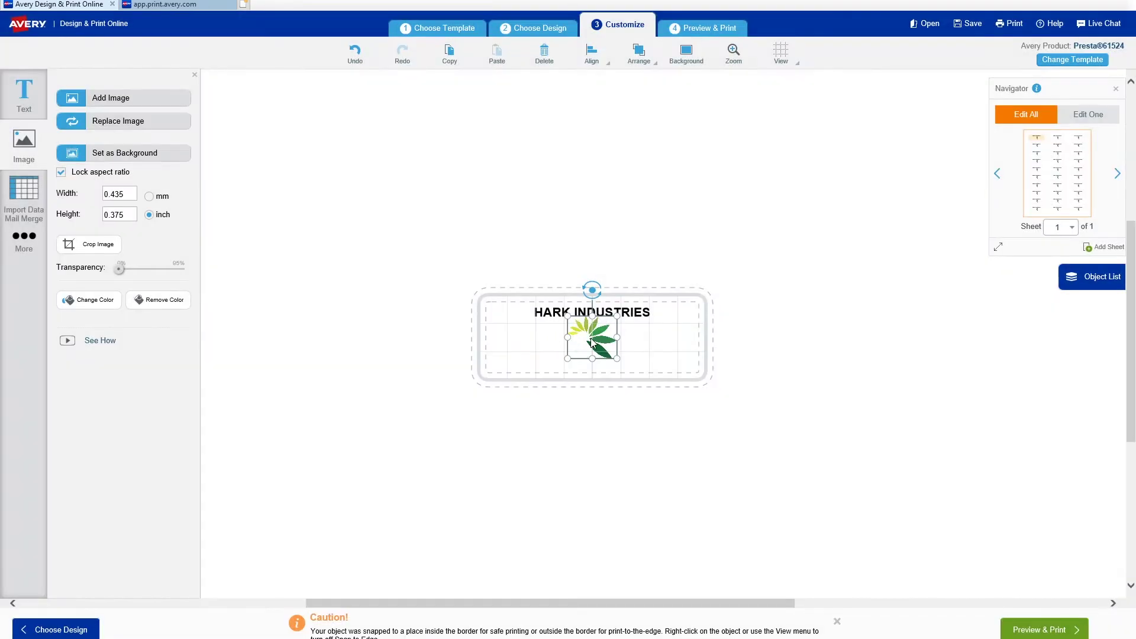
left_click_drag(593, 342, 510, 320)
left_click(406, 295)
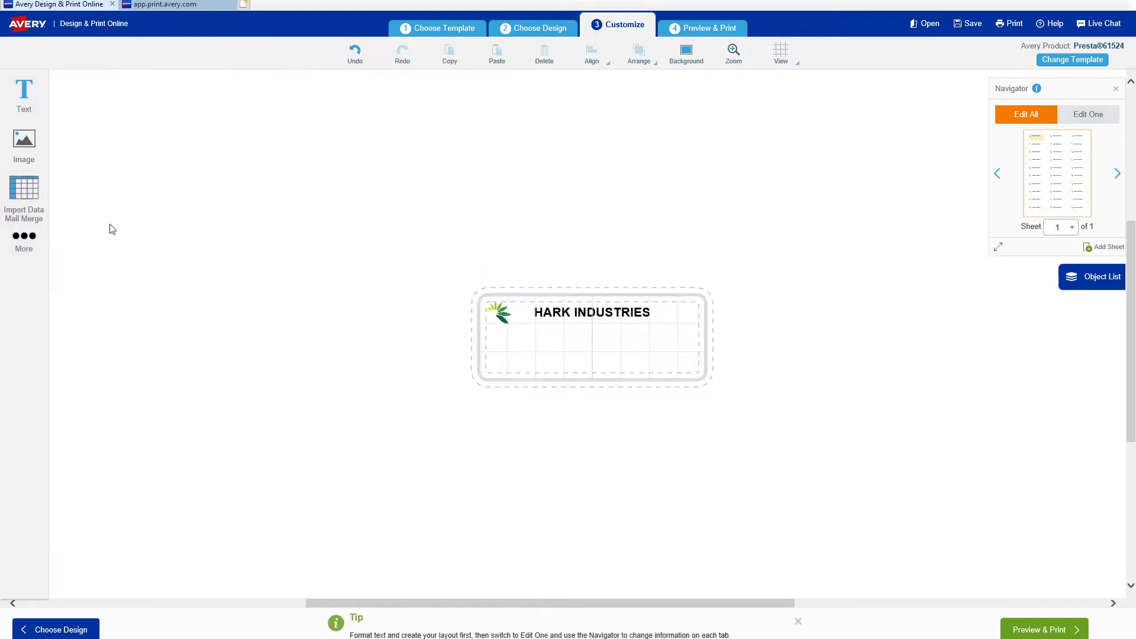
Add a Code 128 barcode that takes its data from an imported spreadsheet
left_click(34, 238)
left_click(26, 287)
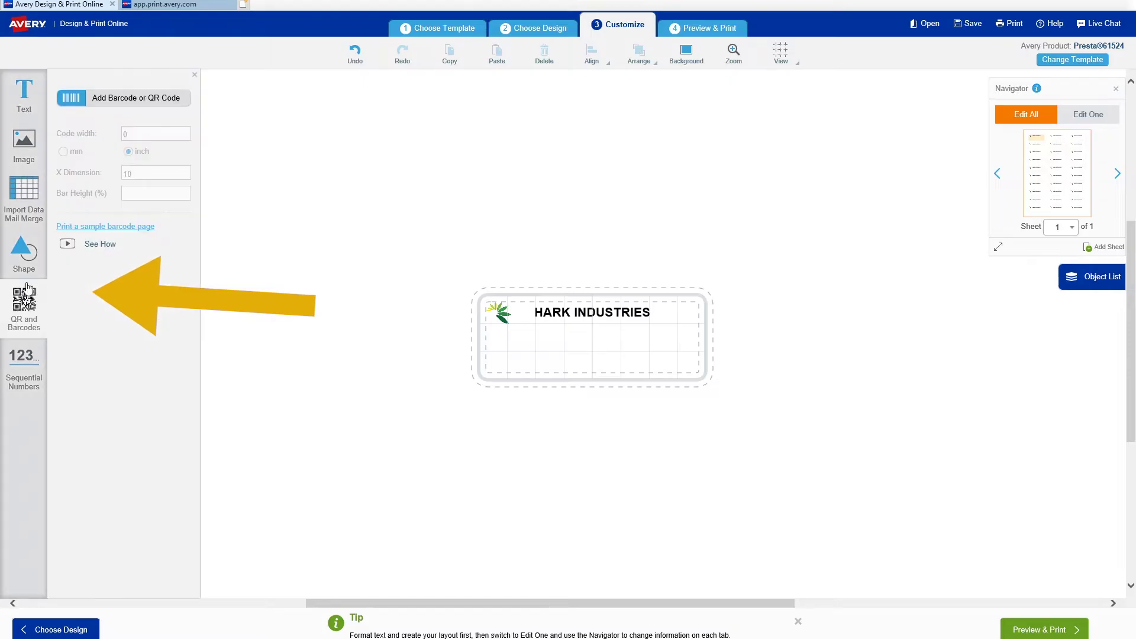
left_click(147, 101)
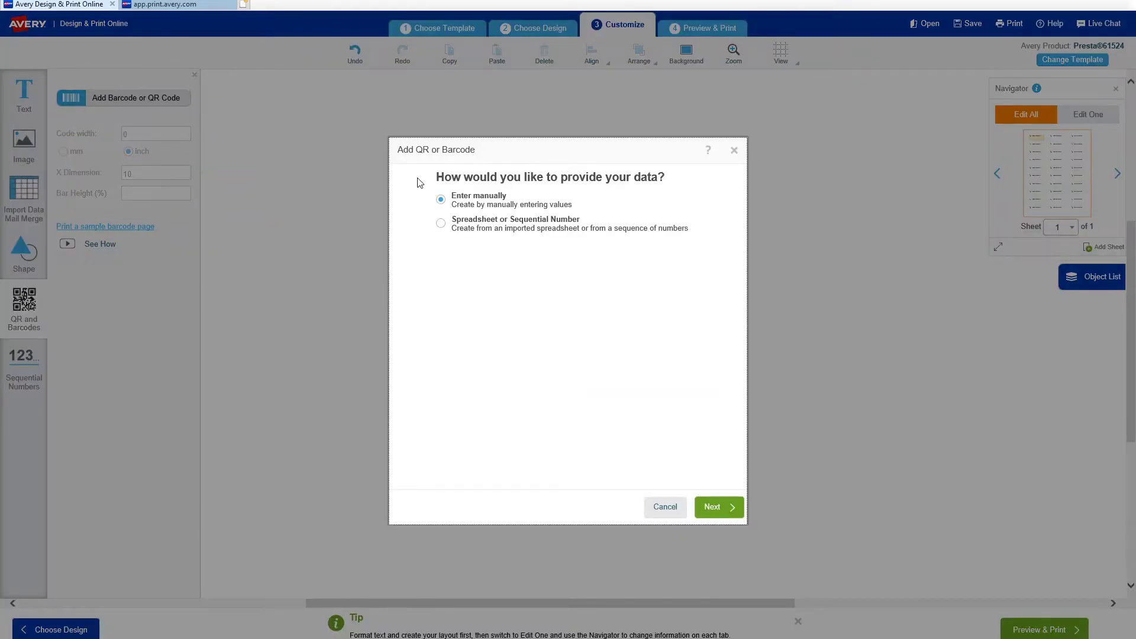
left_click(441, 223)
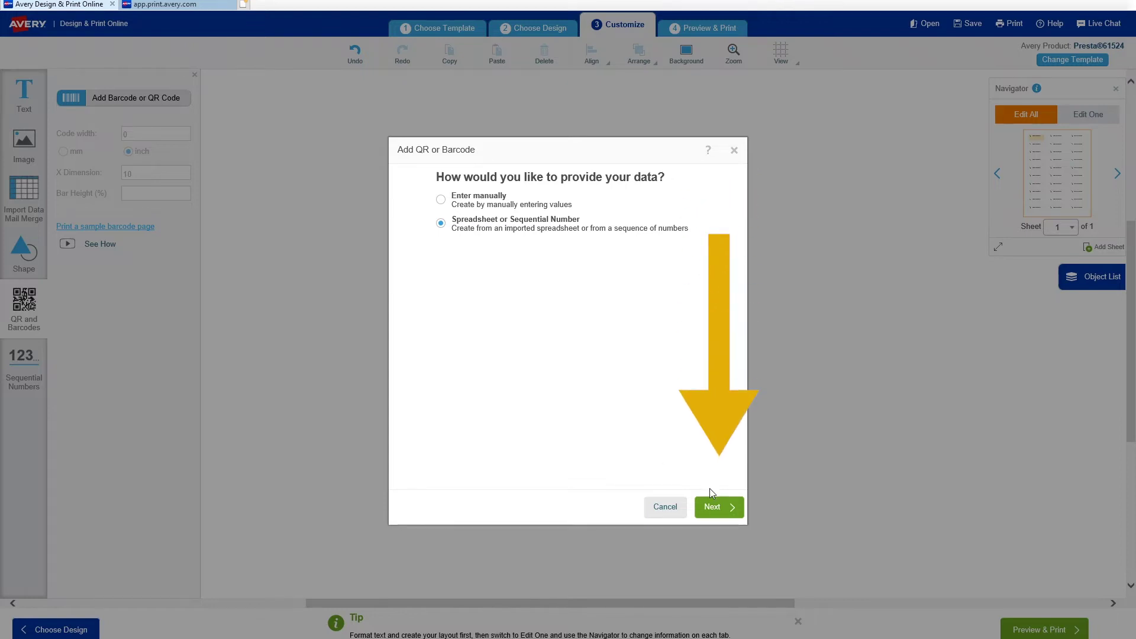
left_click(718, 507)
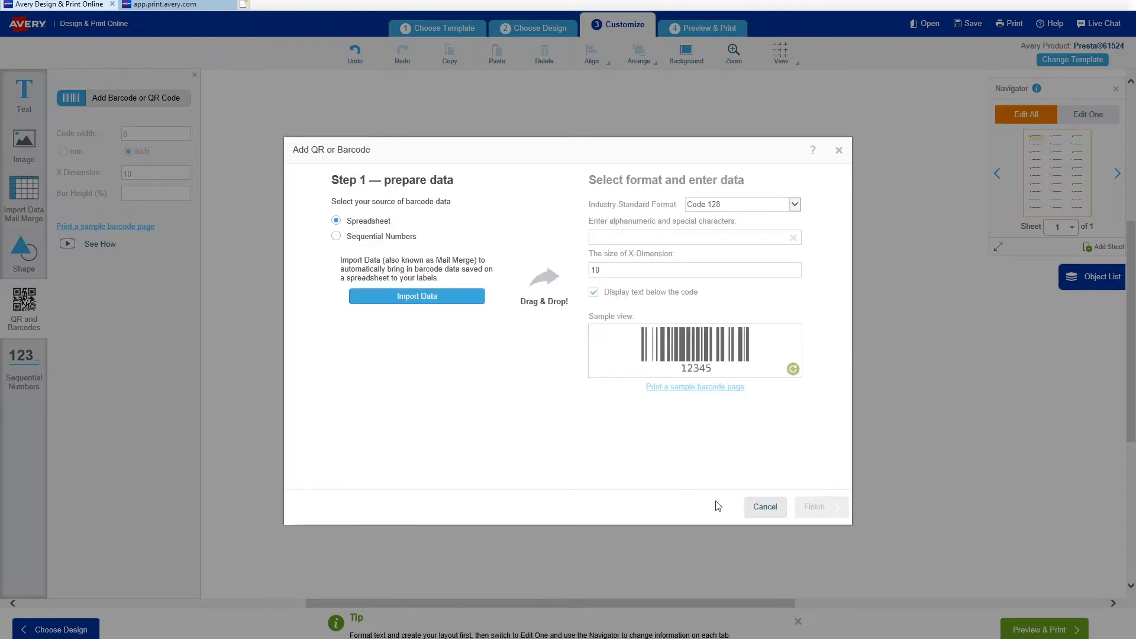
left_click(375, 296)
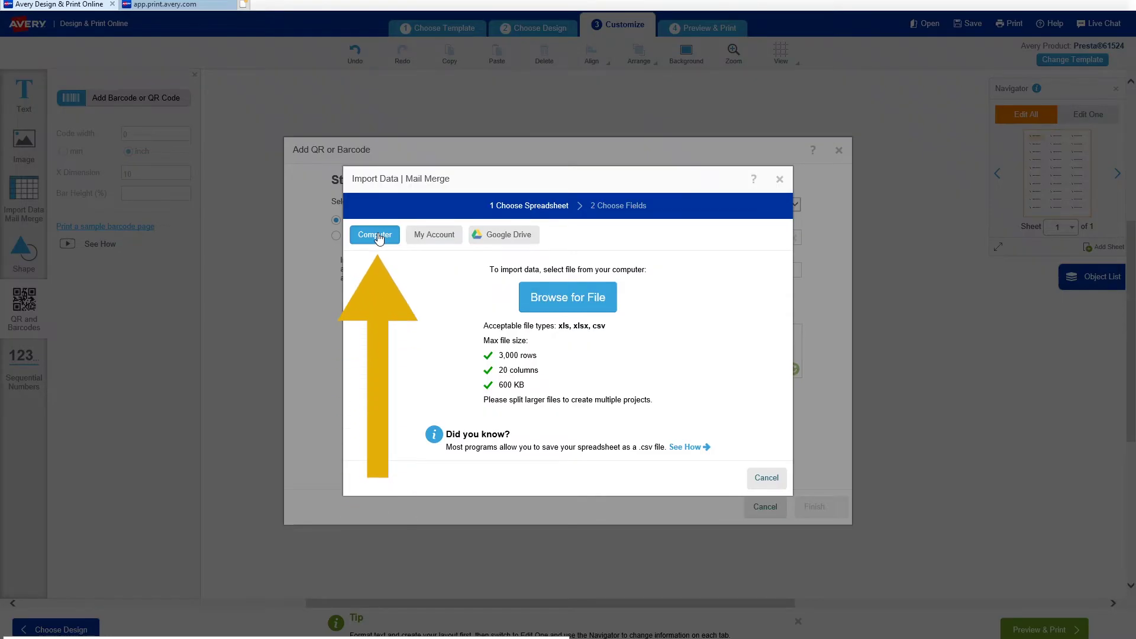
Import 'asset management spreadsheet.xlsx' from the computer as the merge data
left_click(545, 302)
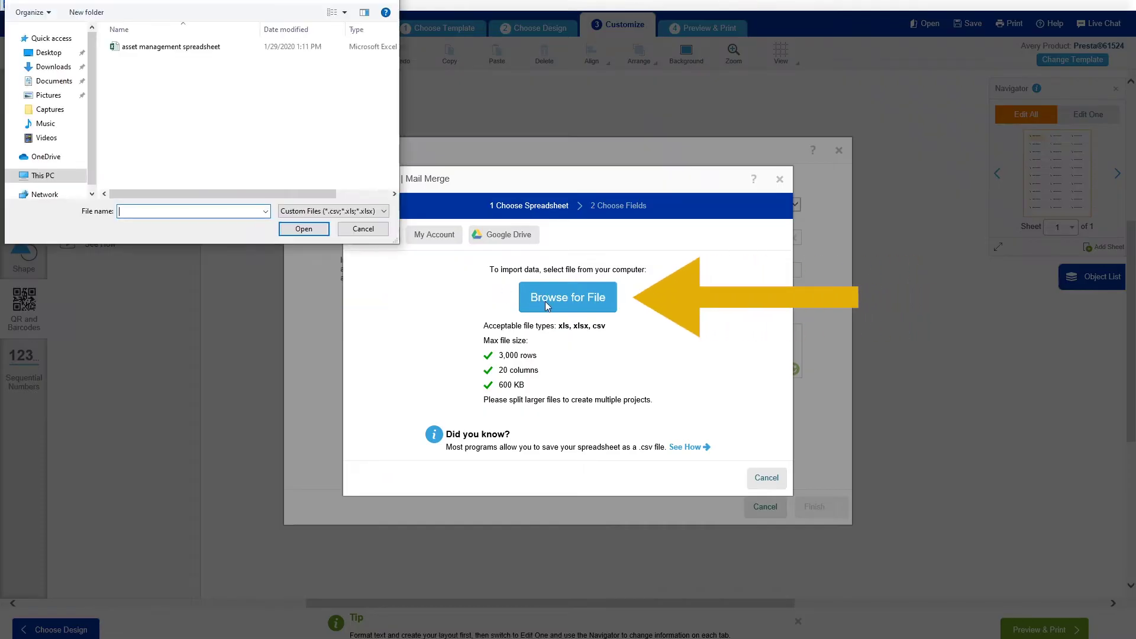
left_click(177, 49)
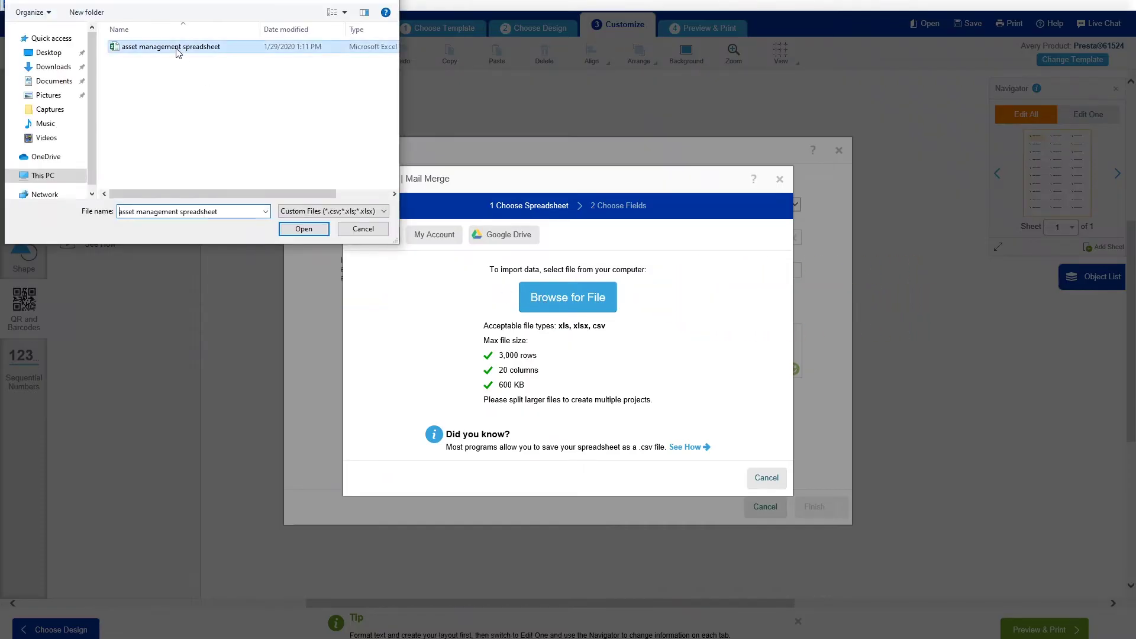
left_click(304, 228)
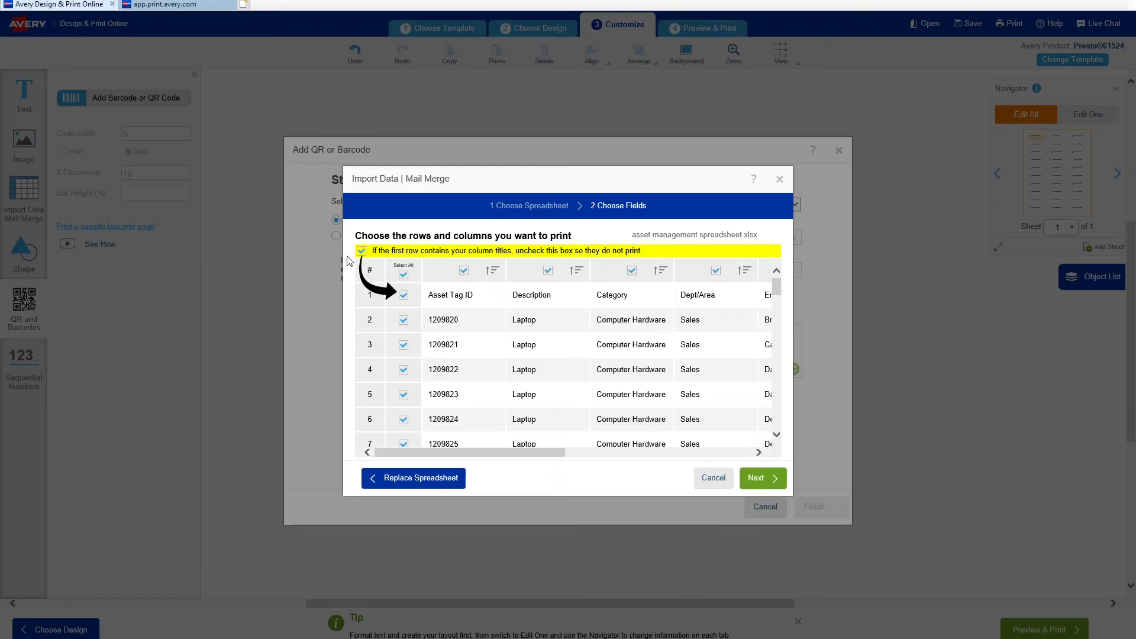
Exclude the title row and all eight non-Asset Tag ID columns from the merge
left_click(363, 252)
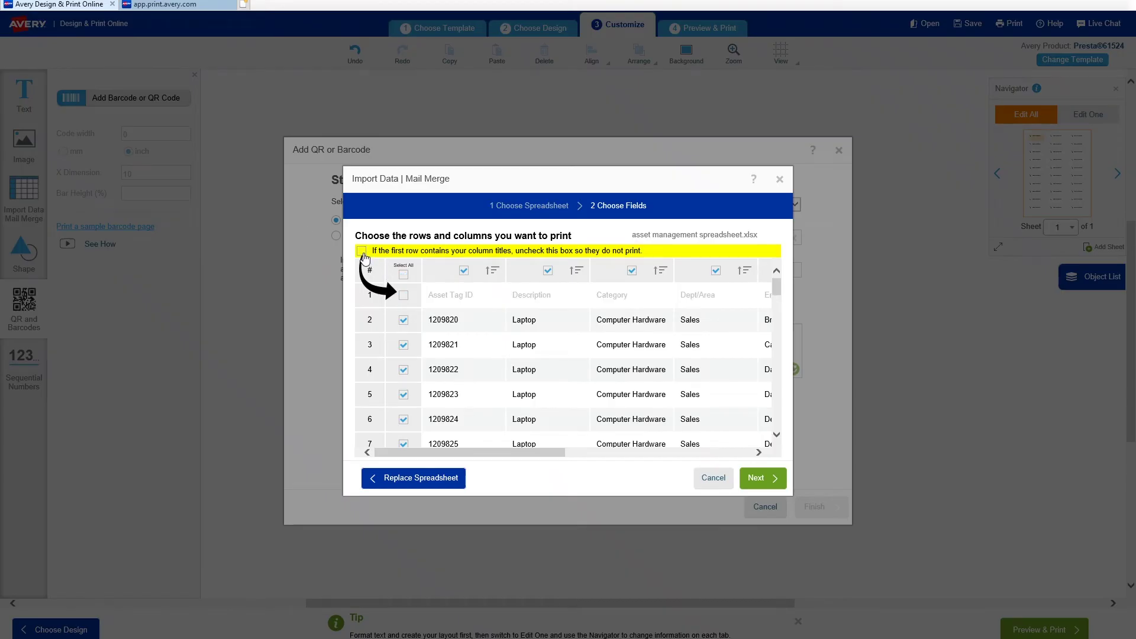
left_click(549, 271)
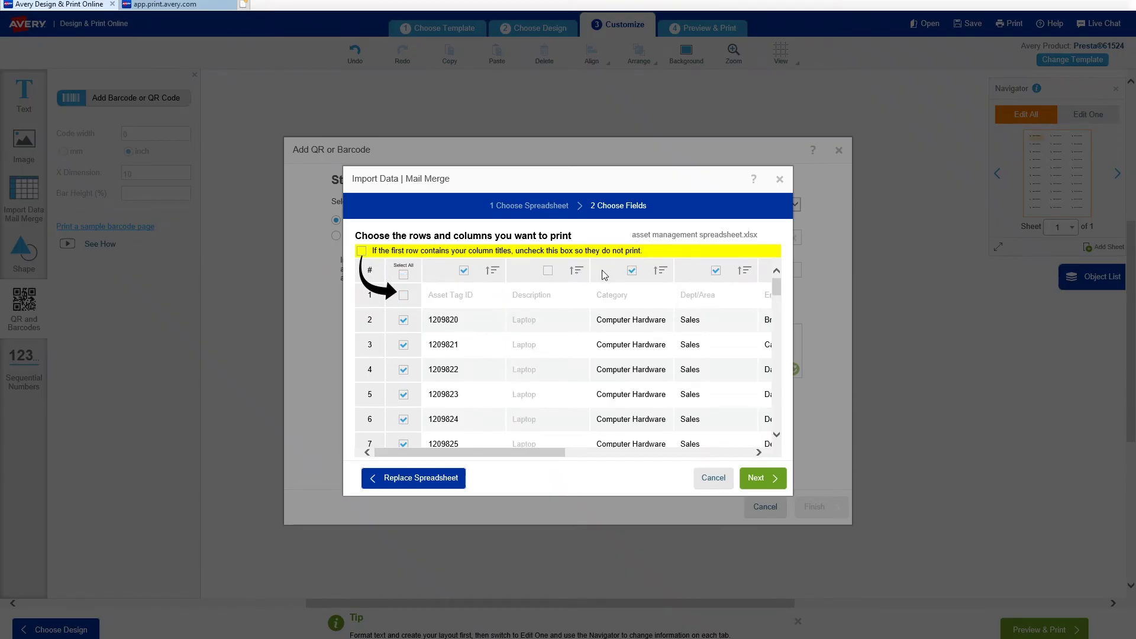
left_click(632, 271)
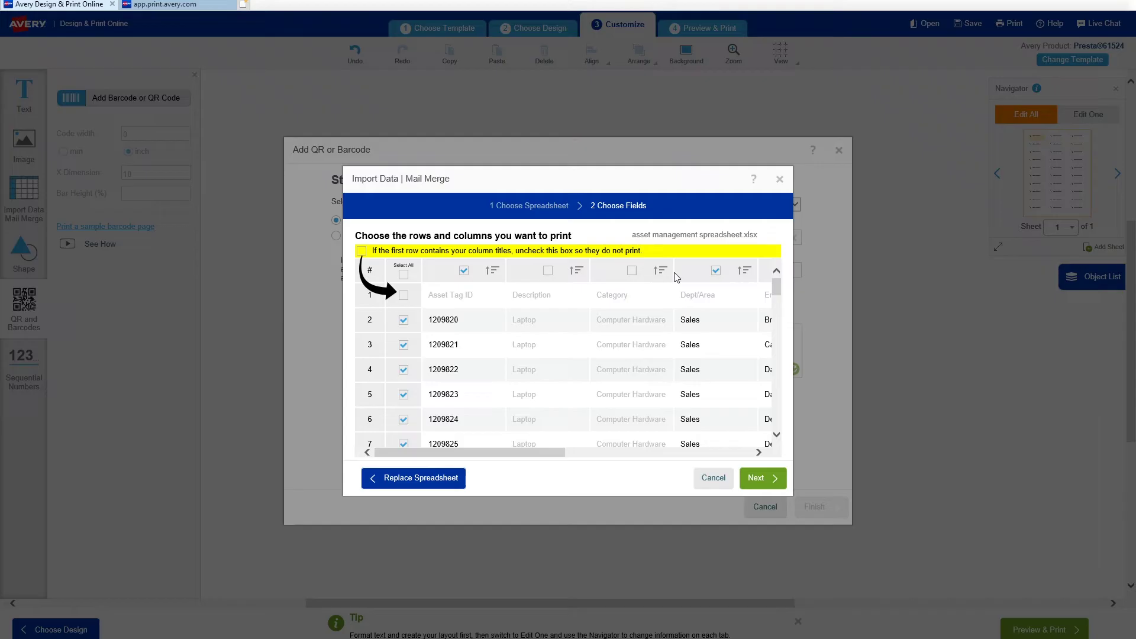
left_click(715, 272)
left_click(724, 453)
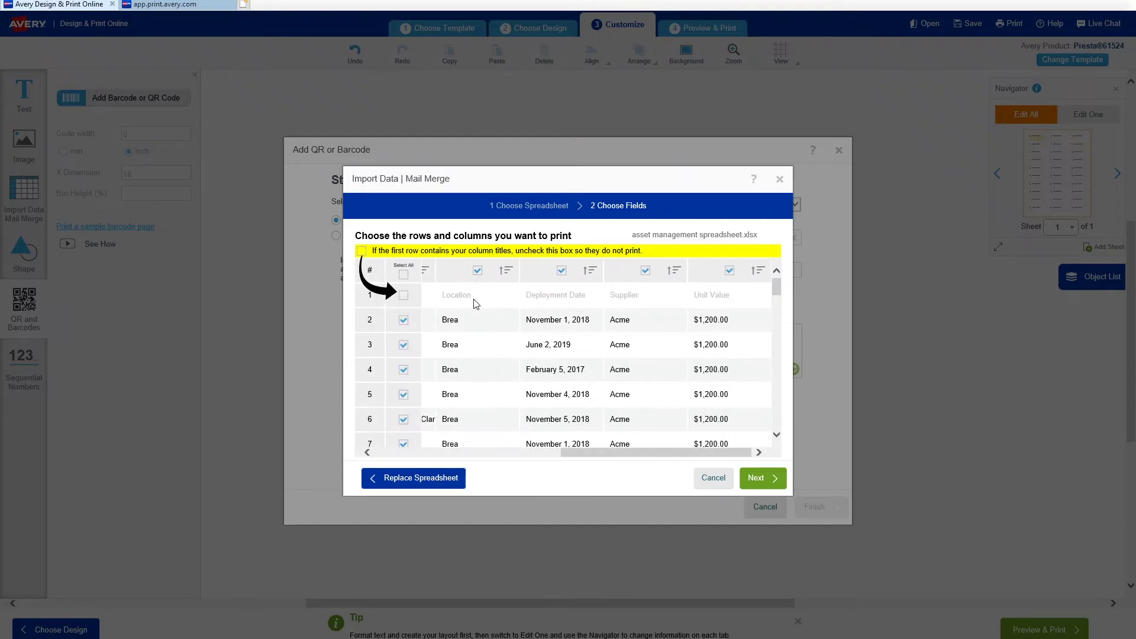
left_click(478, 272)
left_click(560, 271)
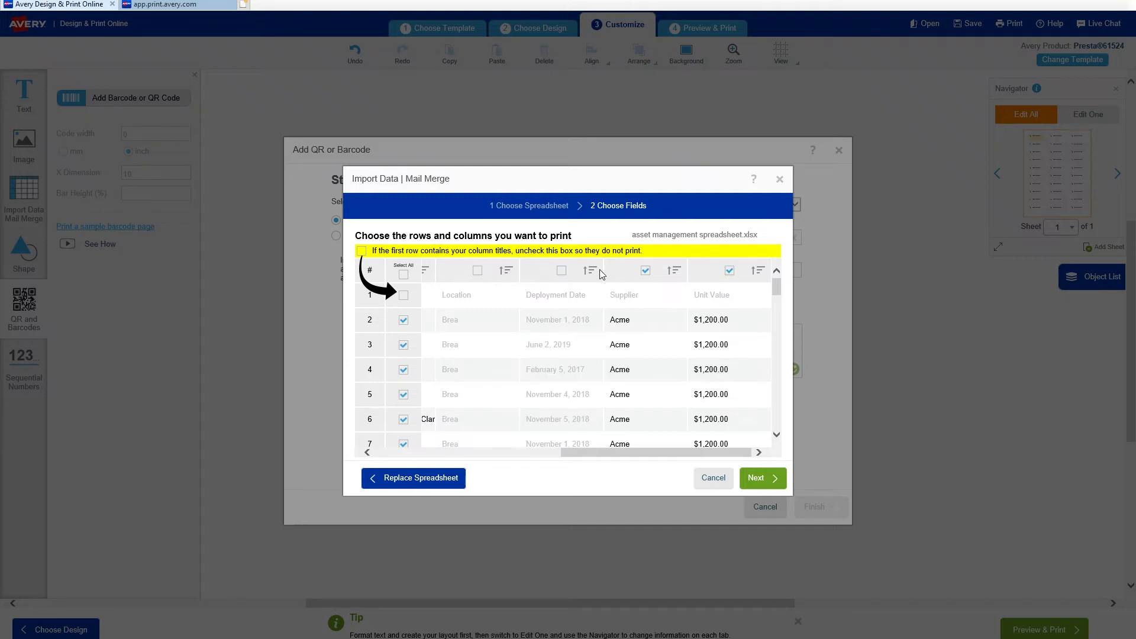
left_click(645, 271)
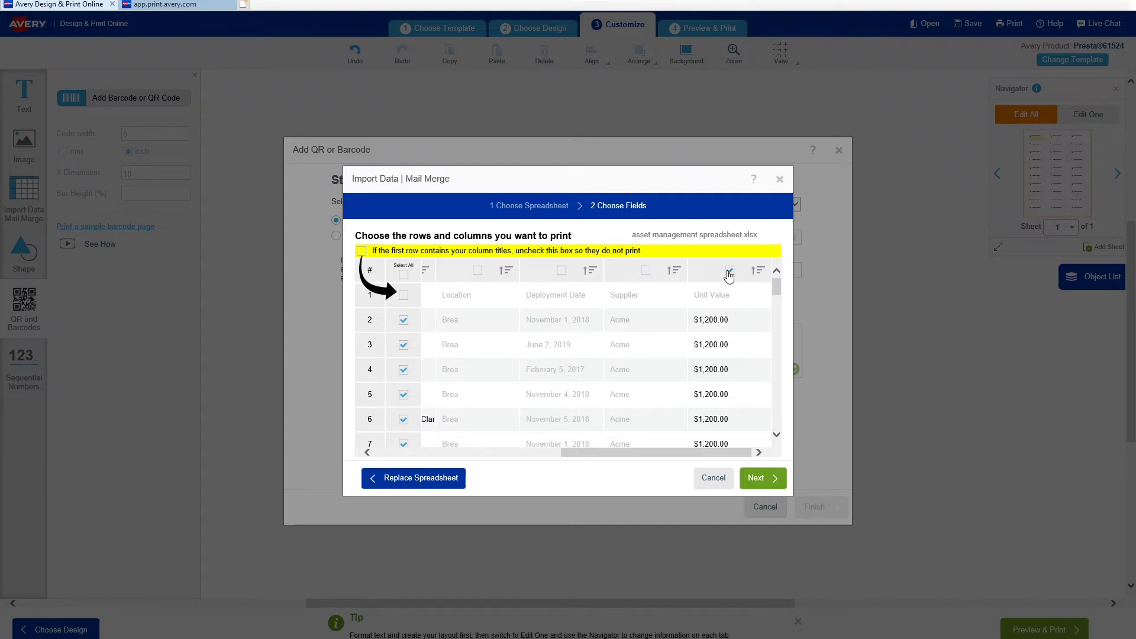
left_click(728, 272)
left_click_drag(632, 451, 559, 457)
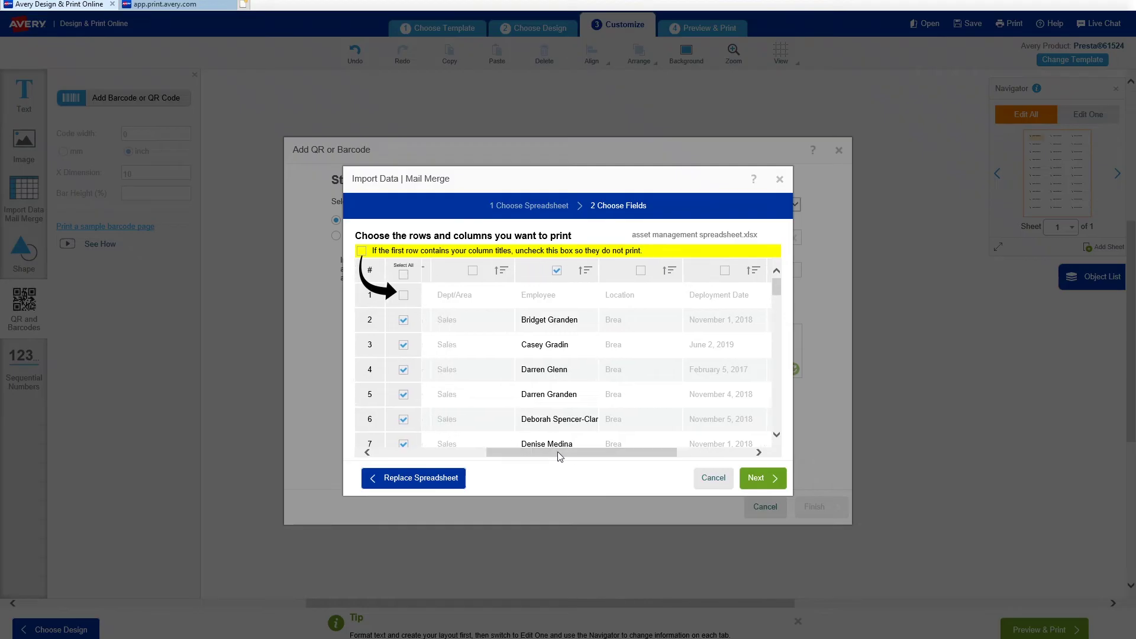
left_click(557, 271)
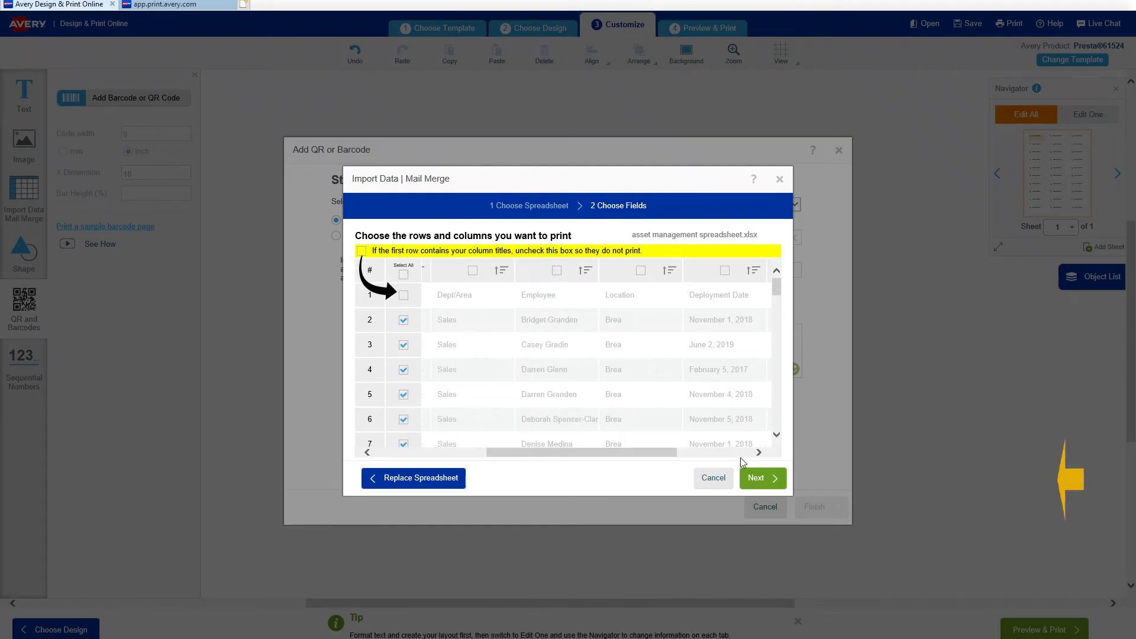
left_click(756, 478)
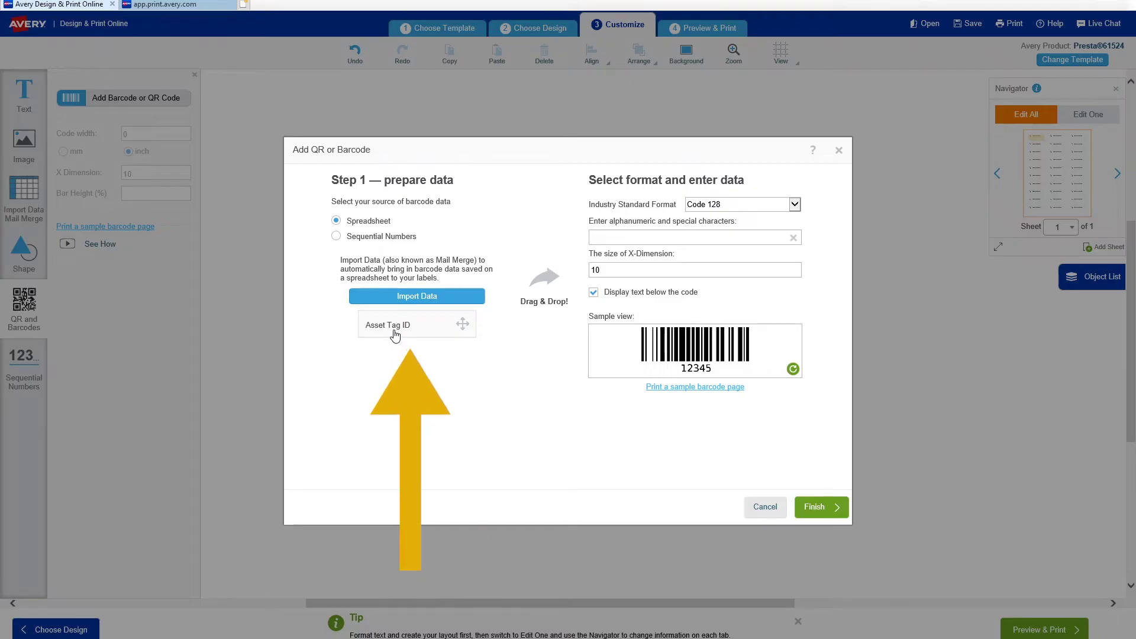
Feed the Asset Tag ID field into the barcode, preview it as 1209820, and add it
left_click_drag(395, 335, 625, 247)
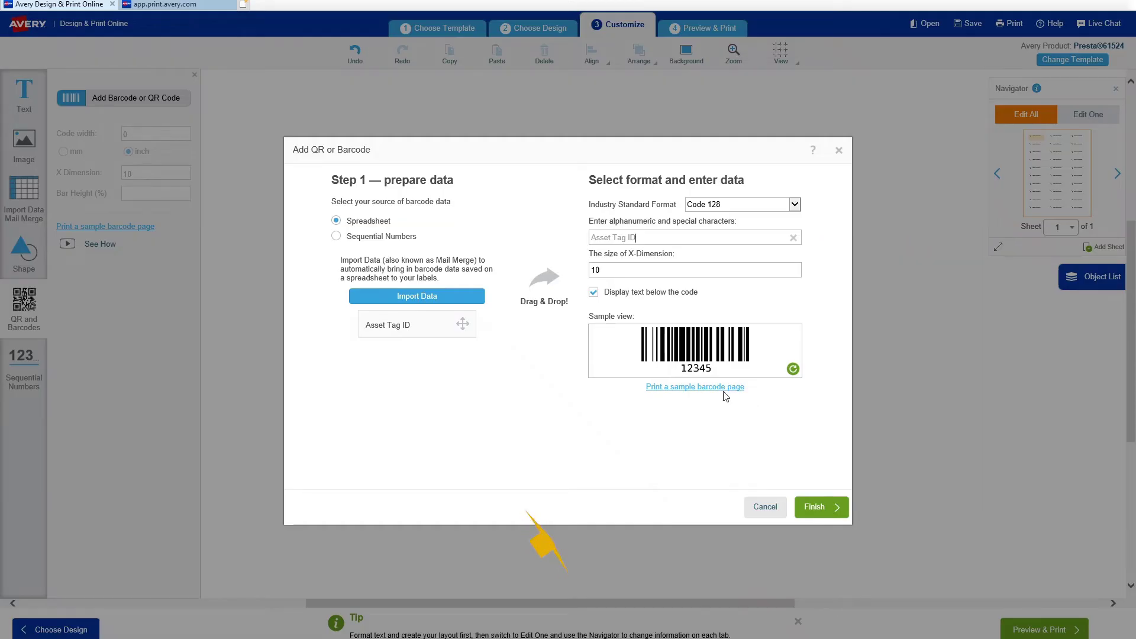
left_click(794, 370)
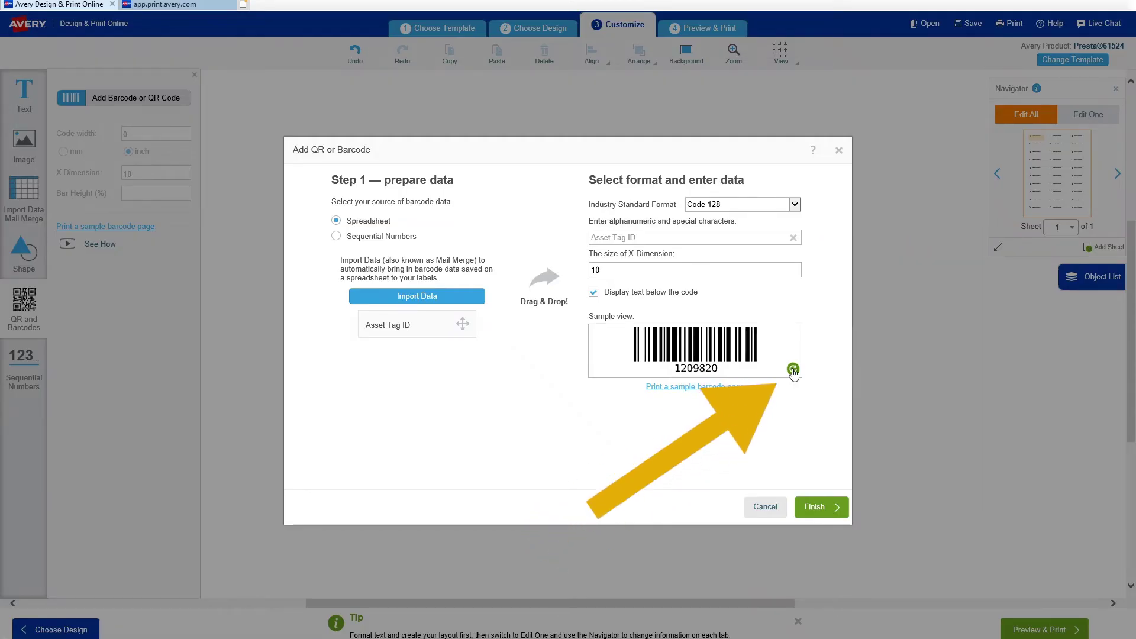
left_click(815, 508)
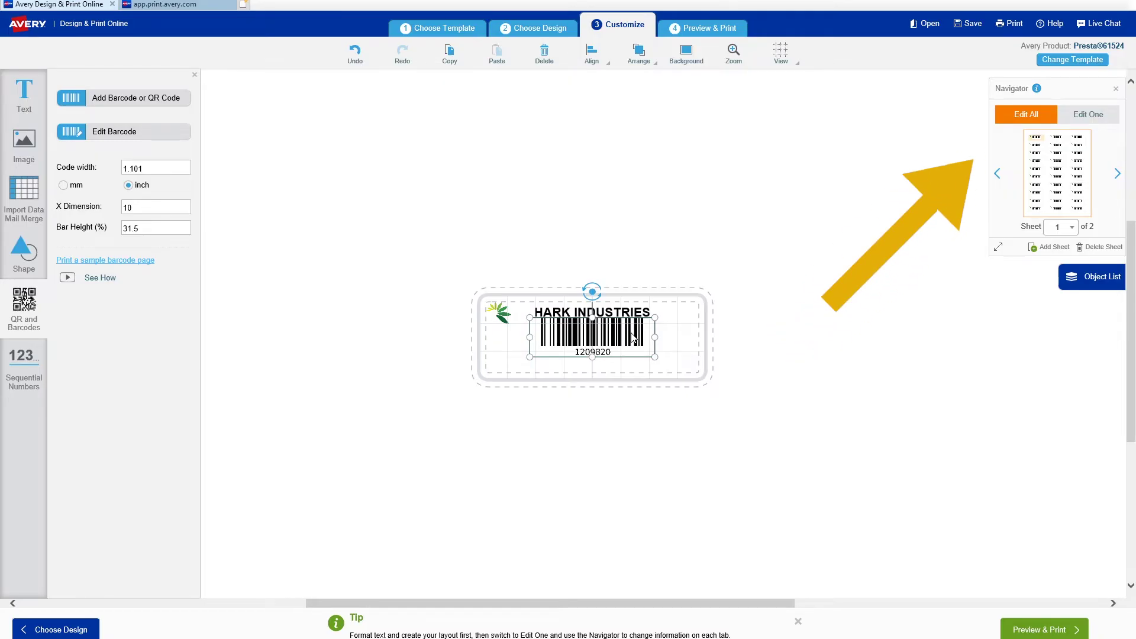
Nudge the barcode lower and delete the HARK INDUSTRIES heading and leaf logo
mouse_move(632, 338)
left_mouse_down()
mouse_move(611, 350)
mouse_move(629, 341)
left_mouse_up()
left_click(636, 317)
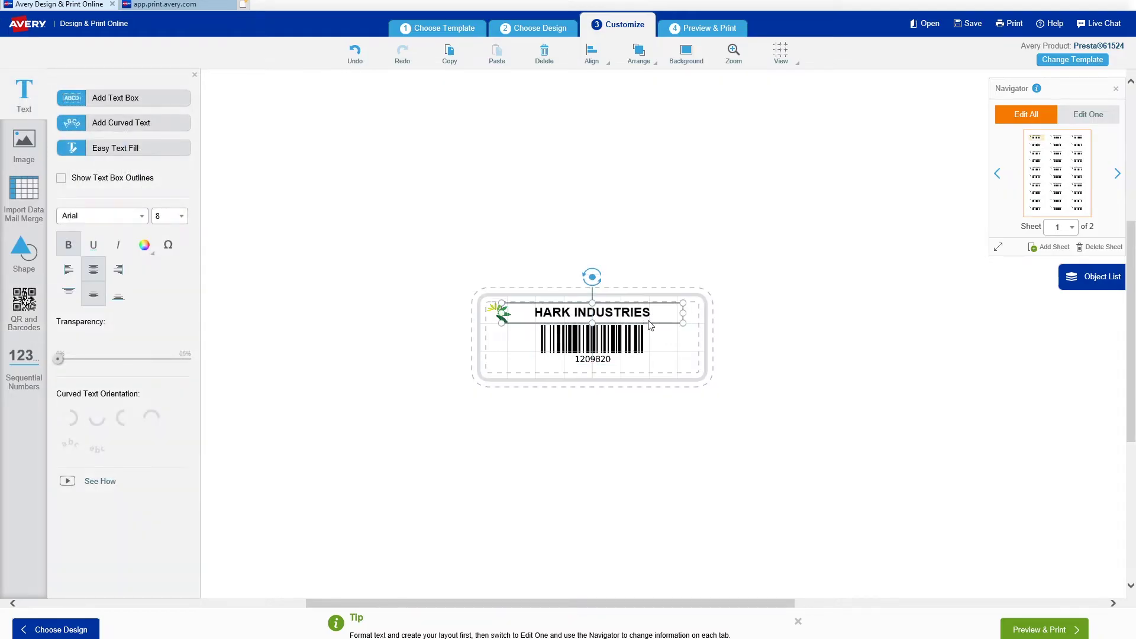
key("Delete")
left_click(502, 314)
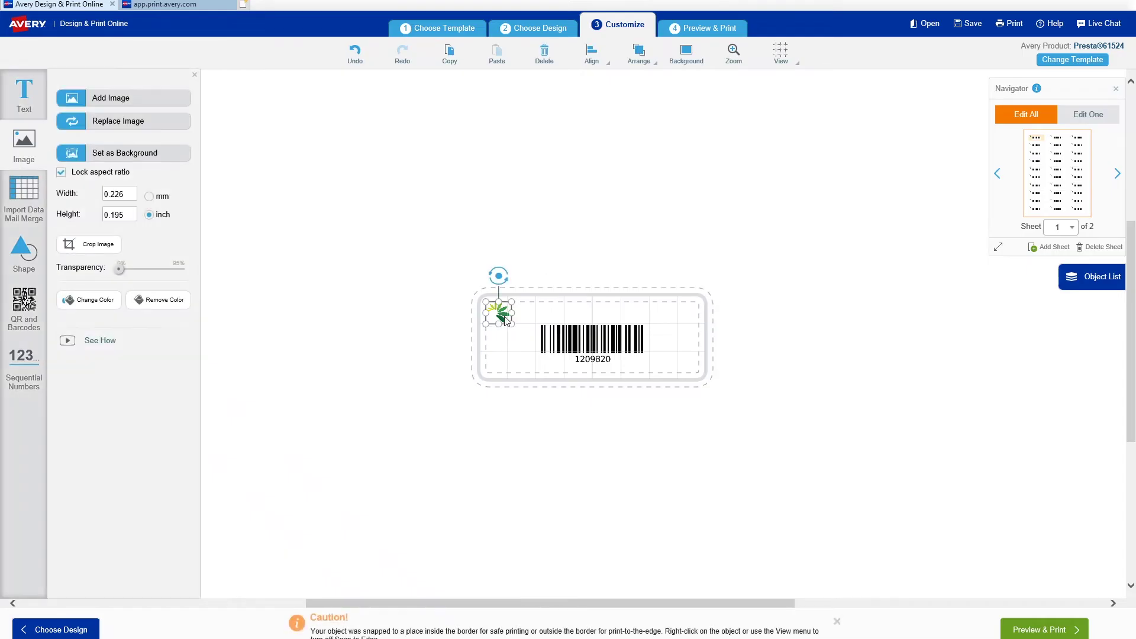
key("Delete")
Select the barcode's 1.101-inch code width value for editing
left_click(557, 330)
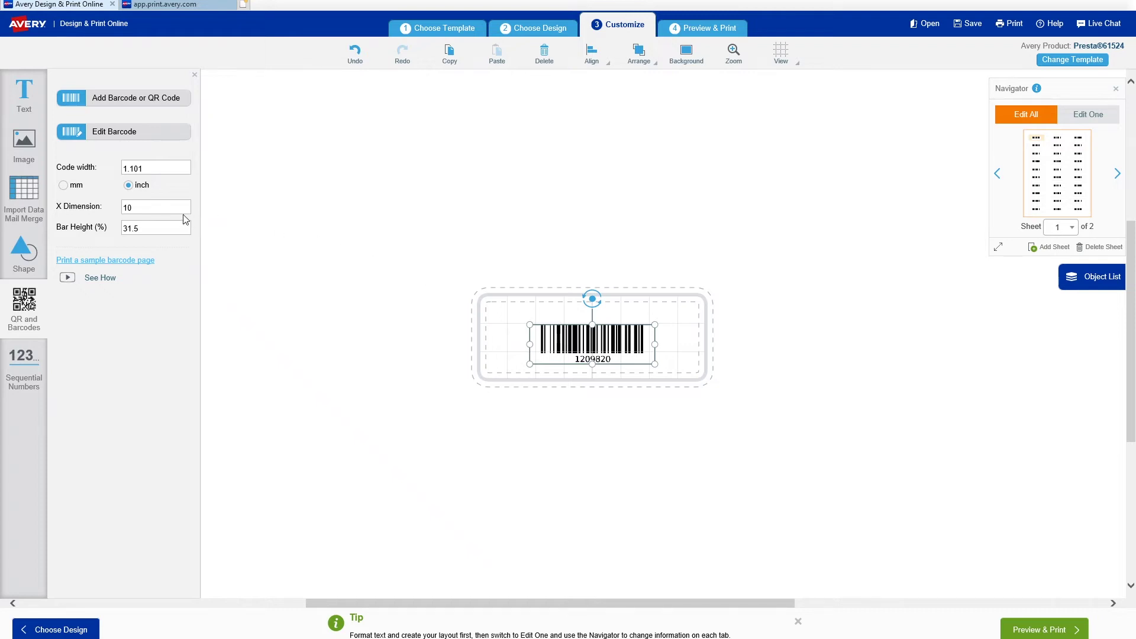
left_click(151, 169)
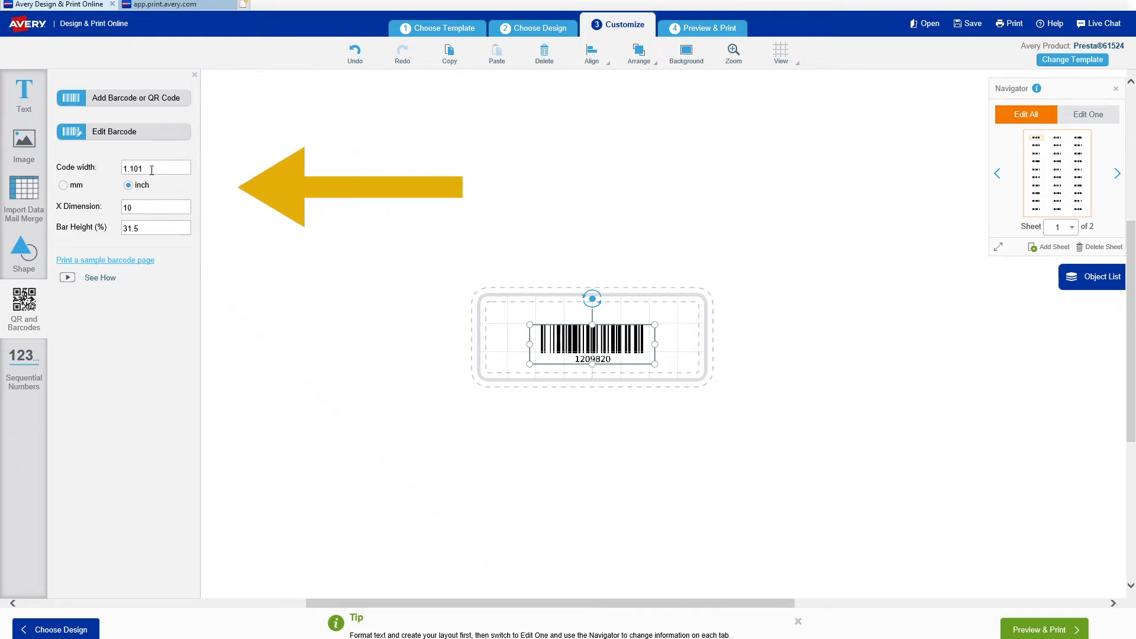
left_click_drag(151, 169, 97, 168)
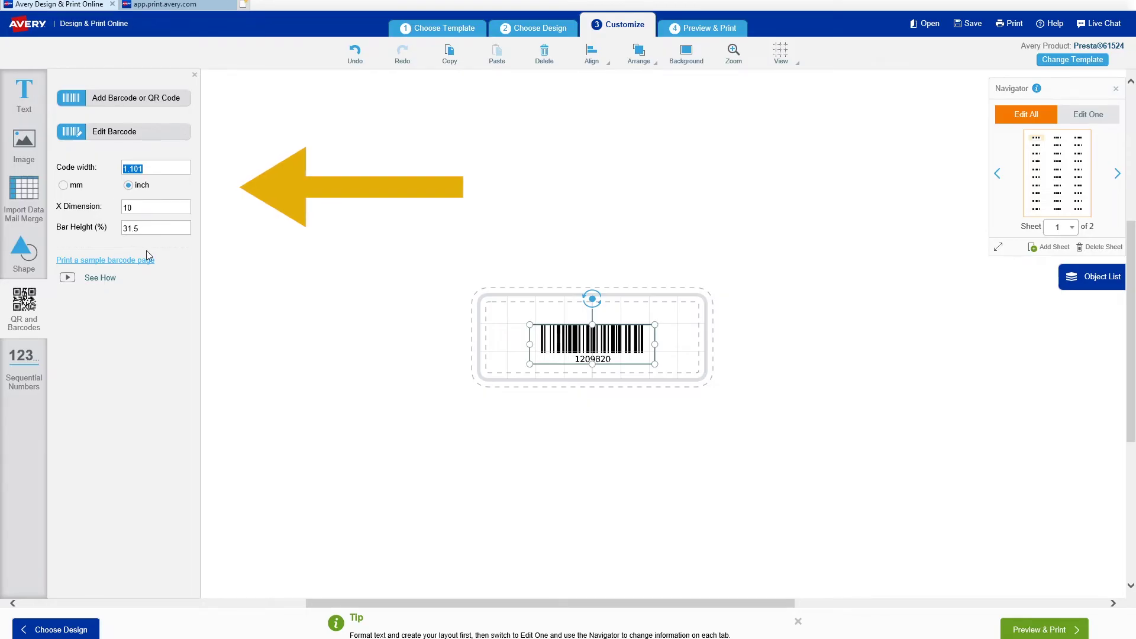
left_click(300, 265)
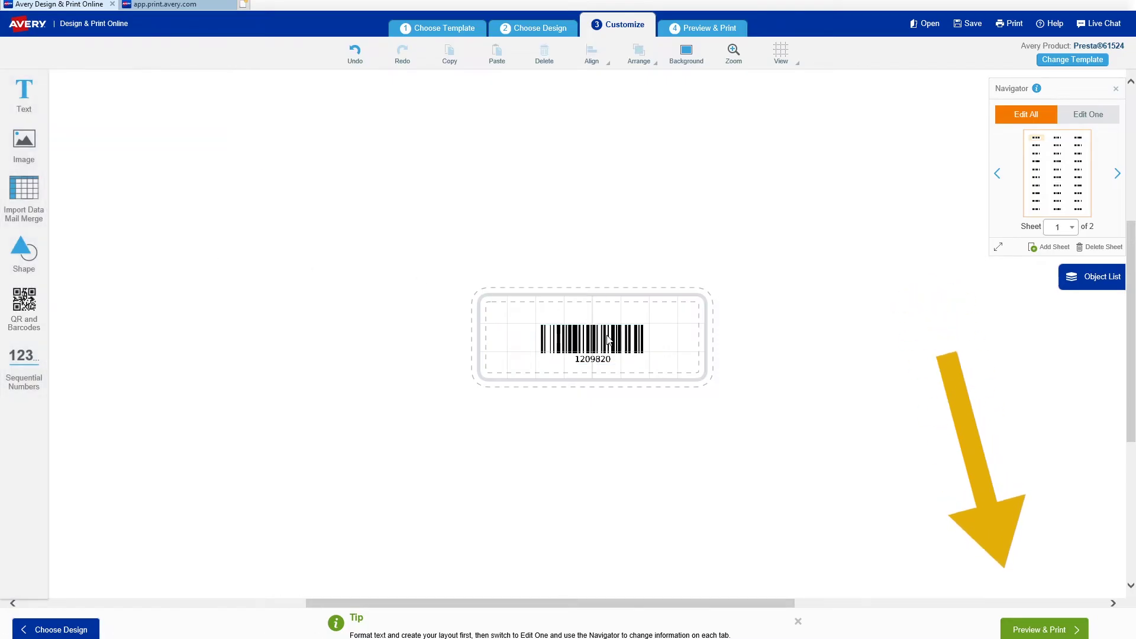
Go to Preview & Print, choose Print it Yourself, and generate the tag sheets PDF
left_click(1056, 632)
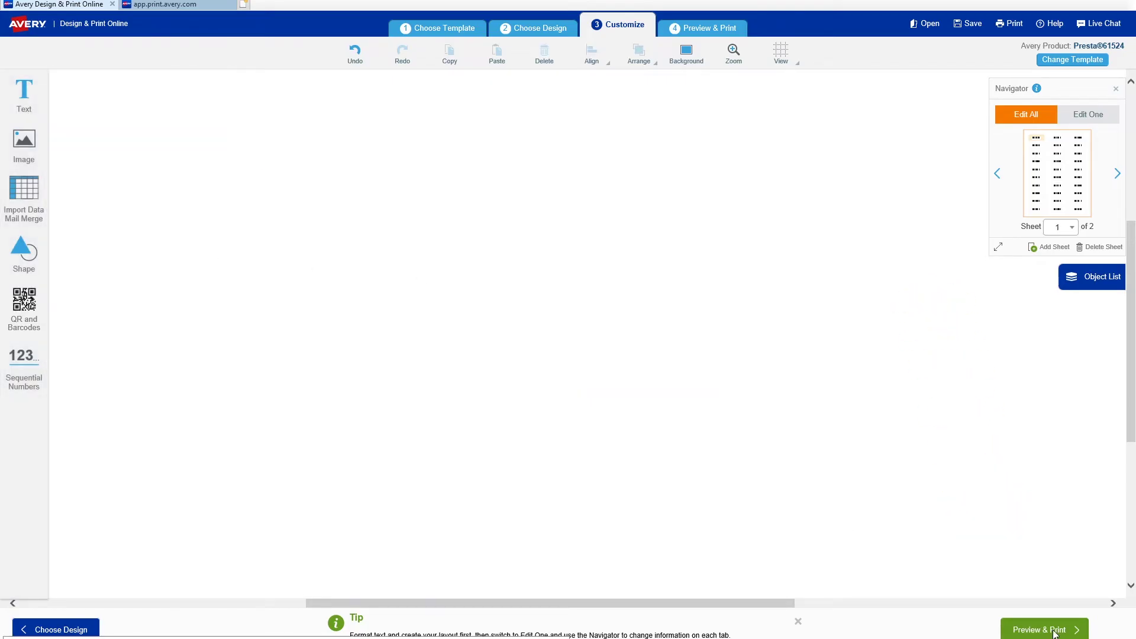
left_click(1054, 631)
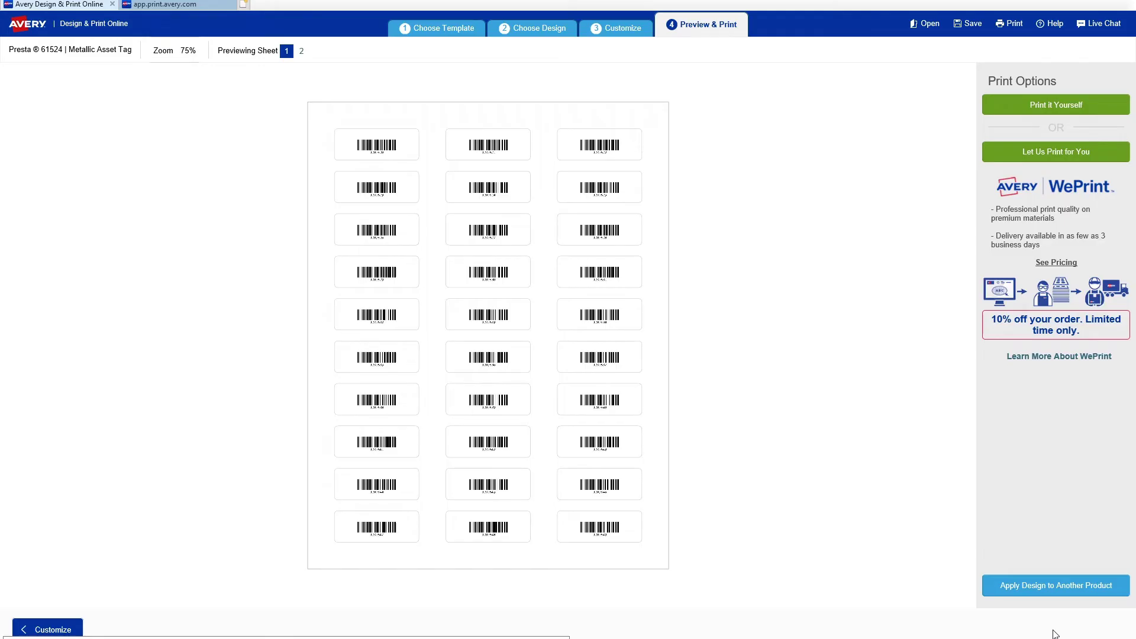
left_click(1041, 110)
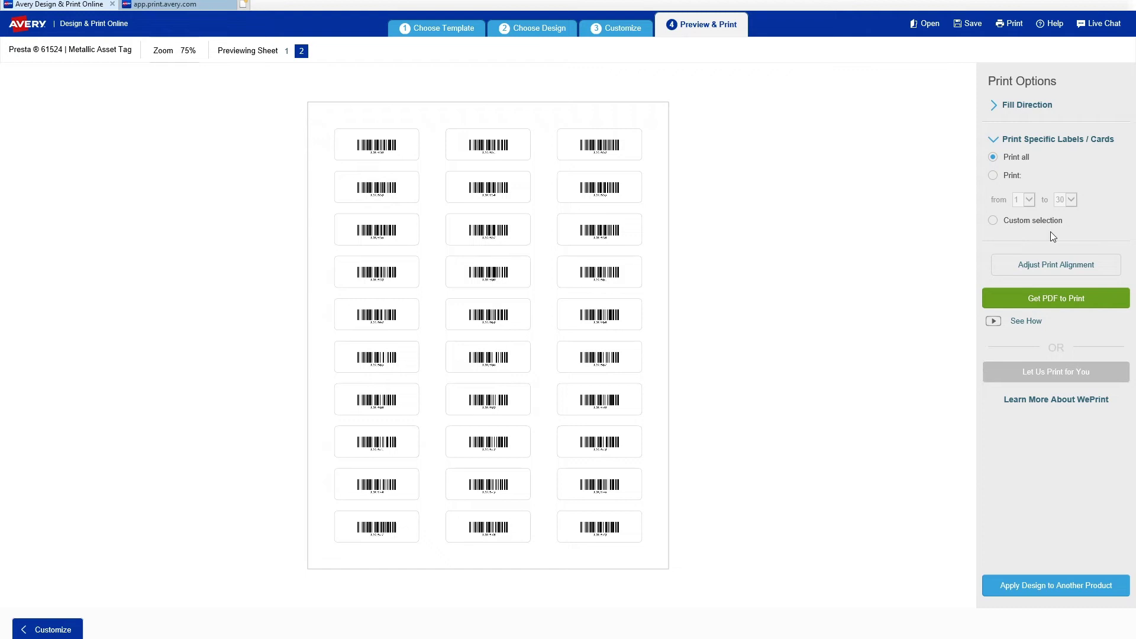
left_click(1059, 299)
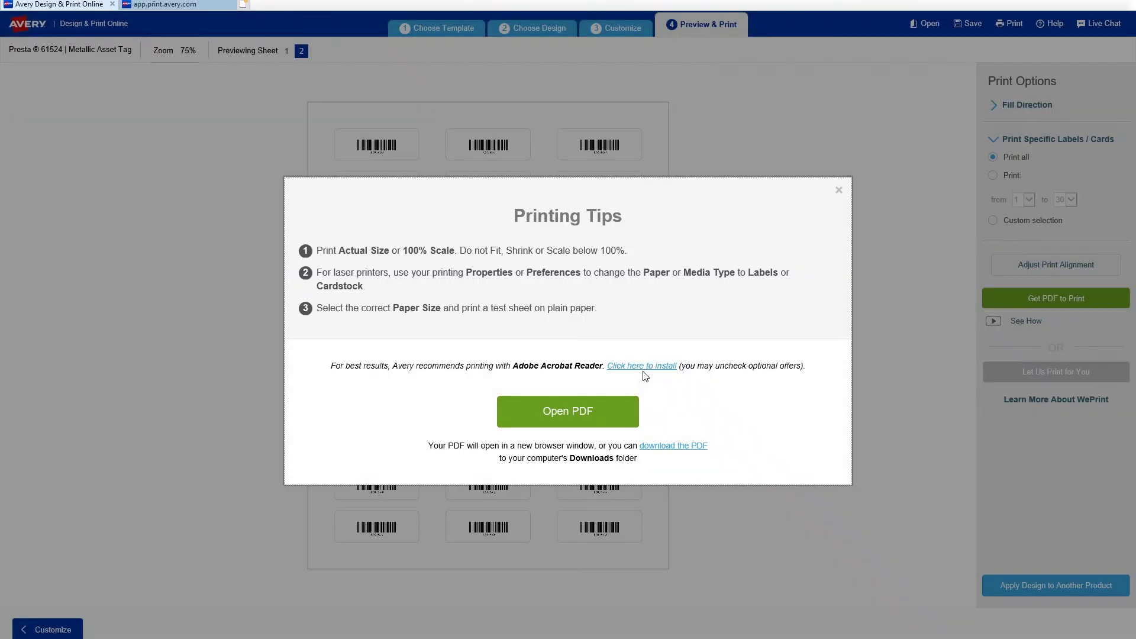
Open the barcode tag PDF in a new tab and bring up its Print dialog (Actual size, 2 pages)
left_click(615, 415)
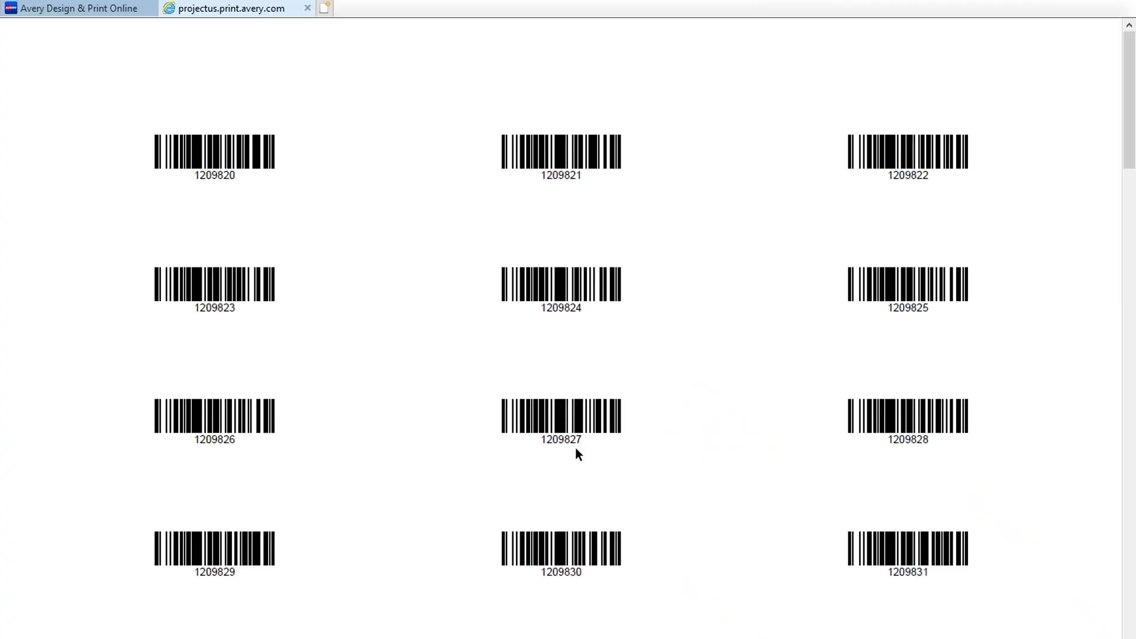
key("ctrl+p")
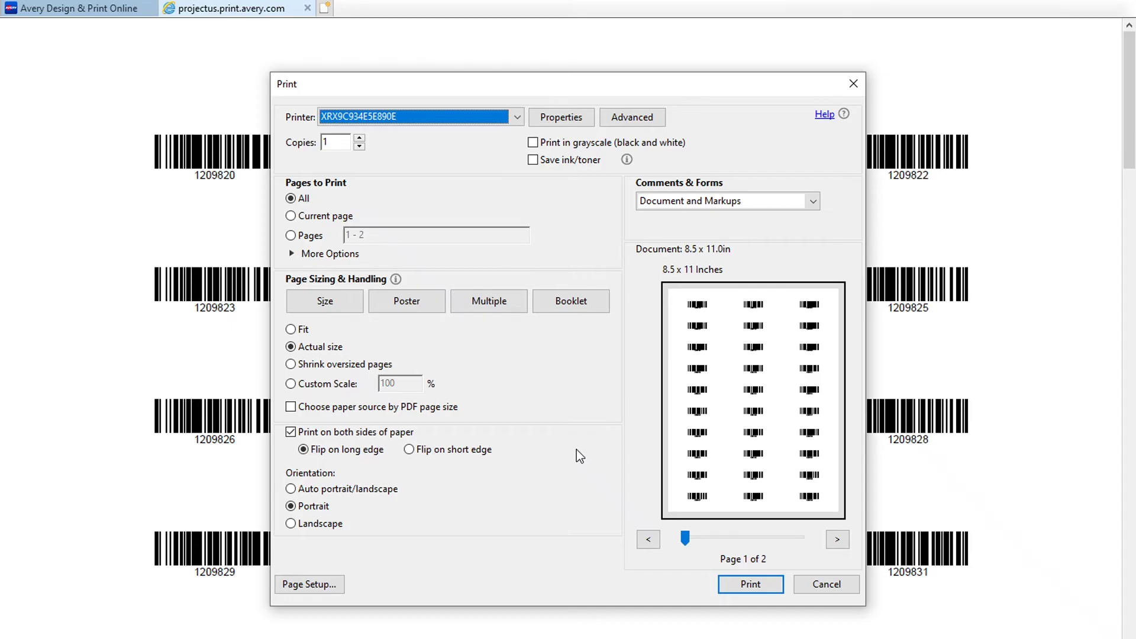
Limit the print range to page 1 only and print the first tag sheet
left_click(300, 238)
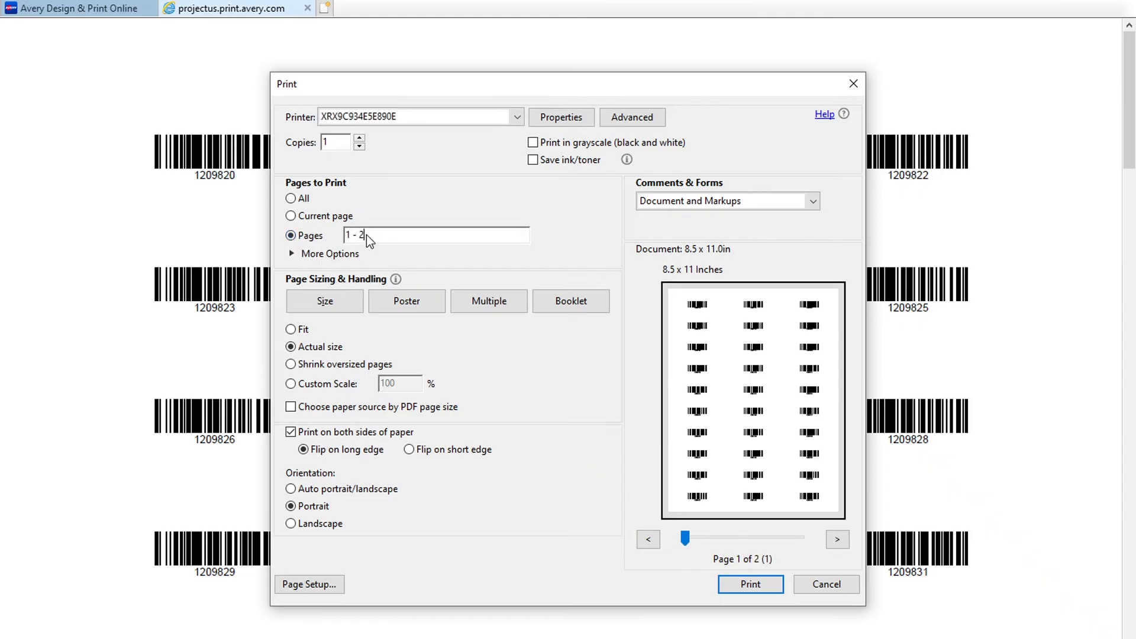
type("1")
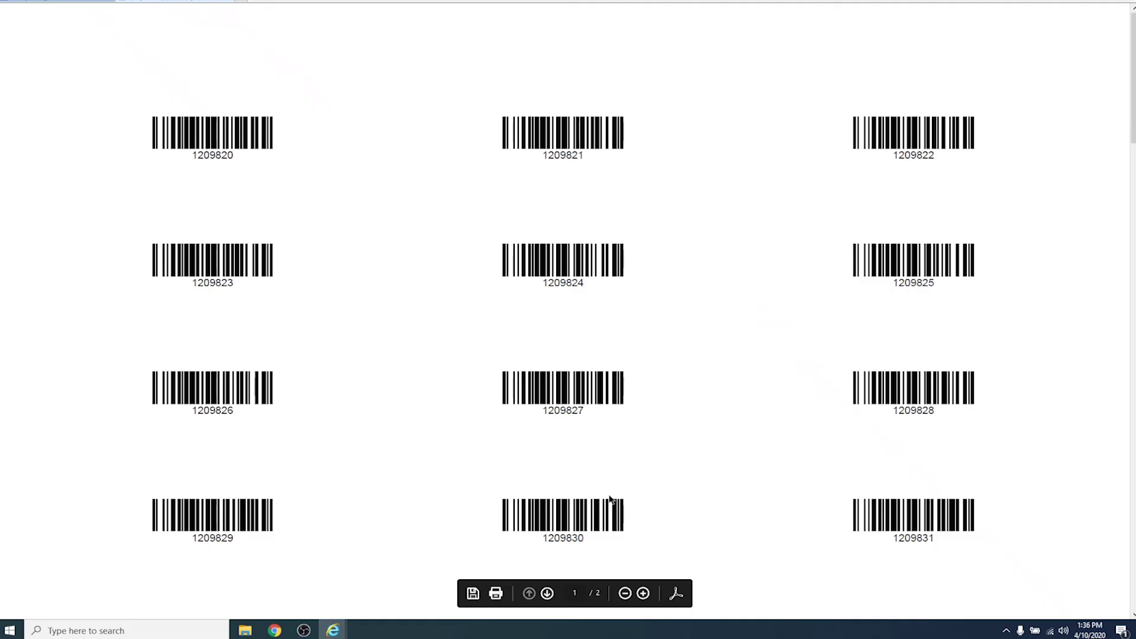
Reach the network printer's printing preferences via Settings > Devices > Printers & scanners
key("super")
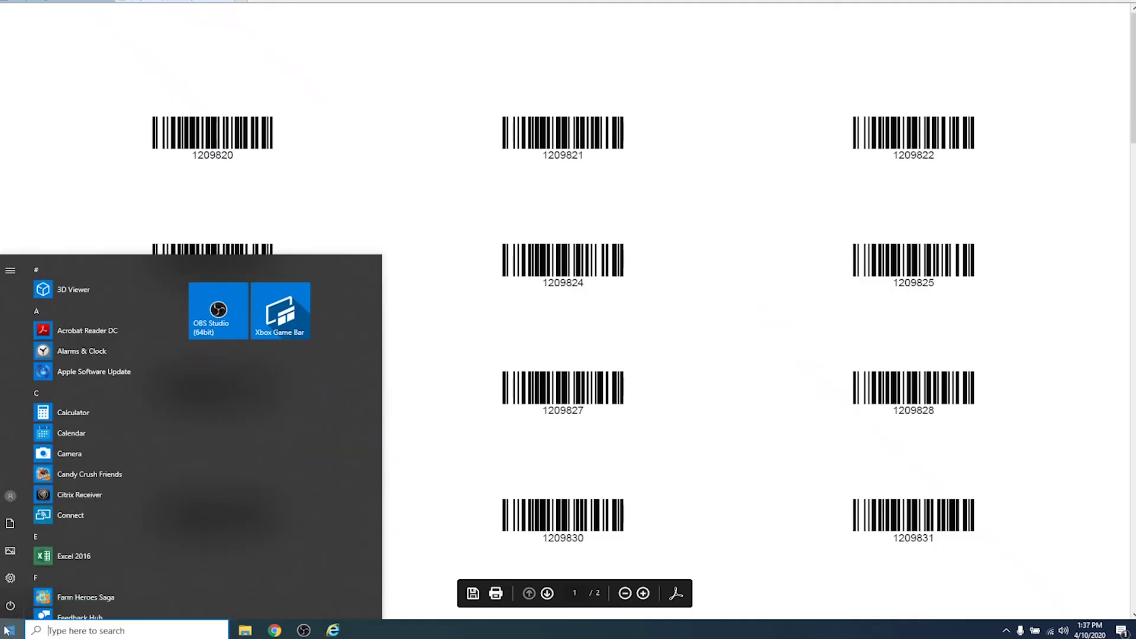
left_click(12, 576)
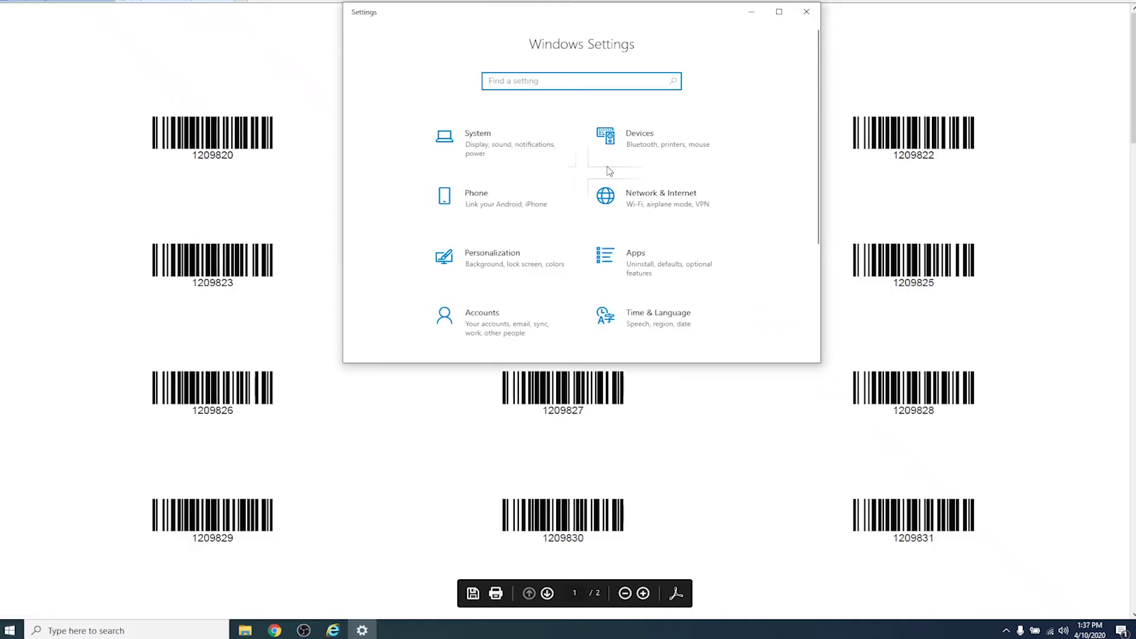
left_click(634, 145)
left_click(391, 158)
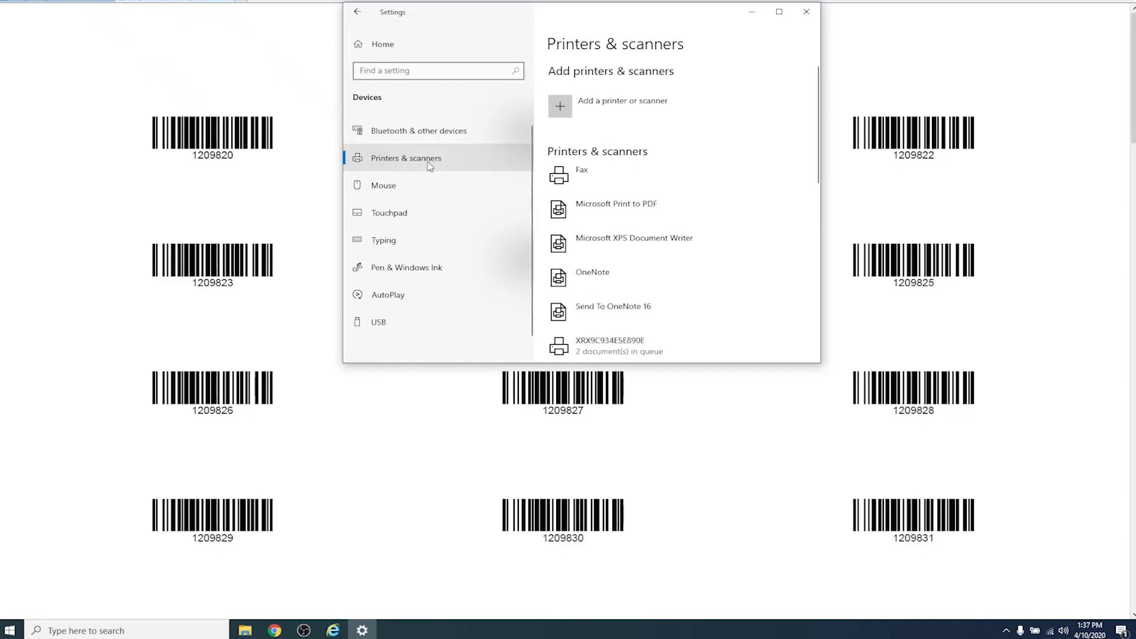
left_click(590, 346)
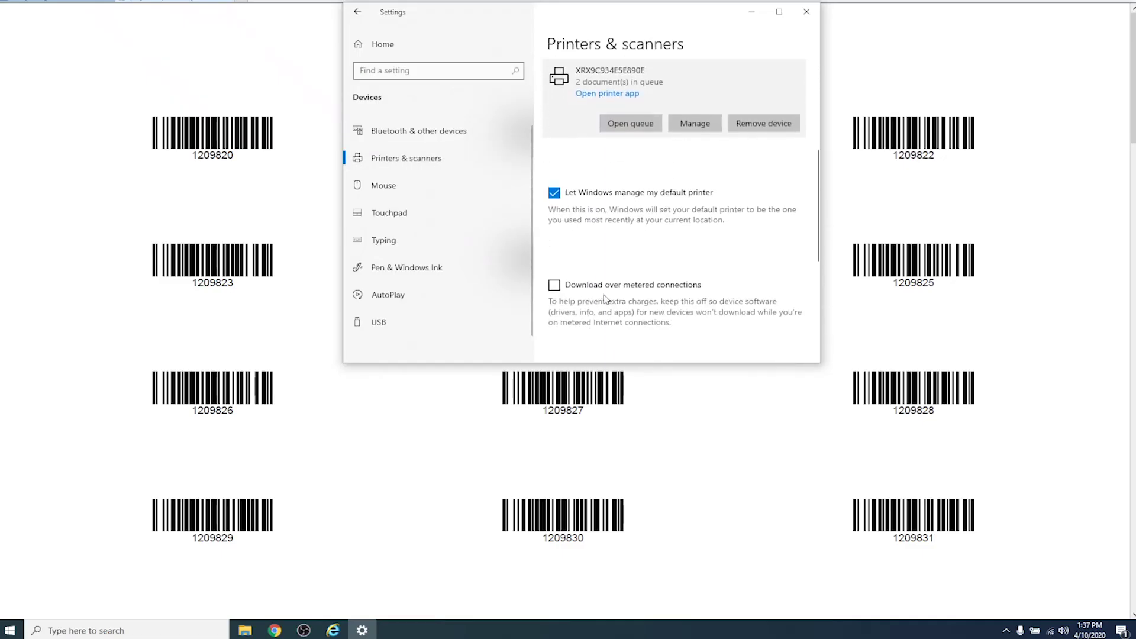
left_click(684, 130)
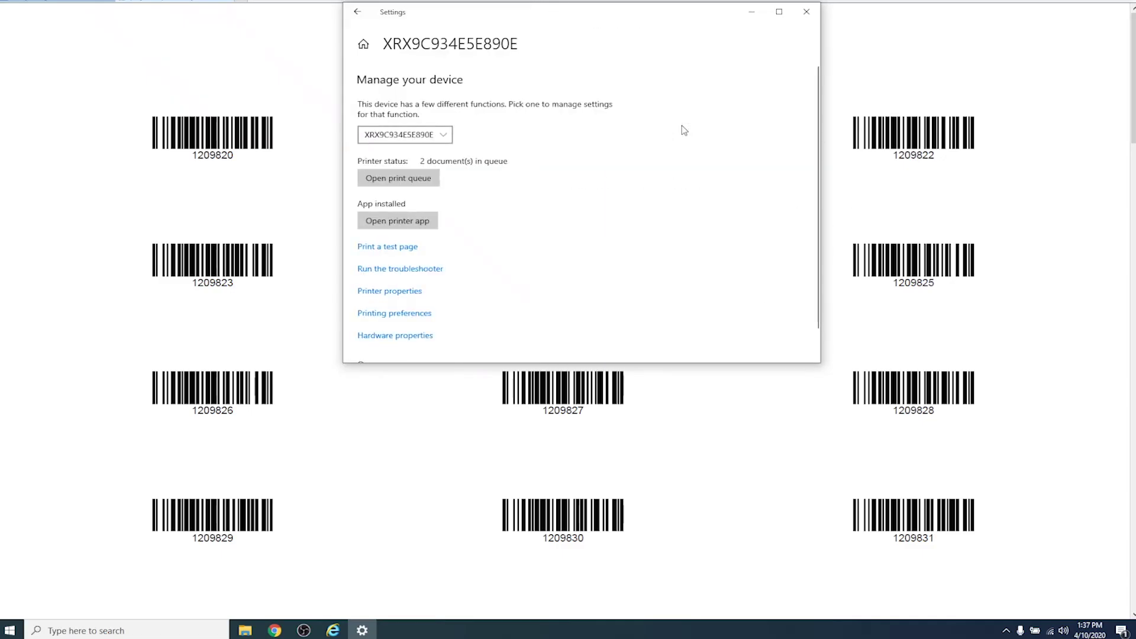
left_click(395, 314)
Change the Paper/Quality media type from Labels to Automatically Select and confirm
left_click(446, 342)
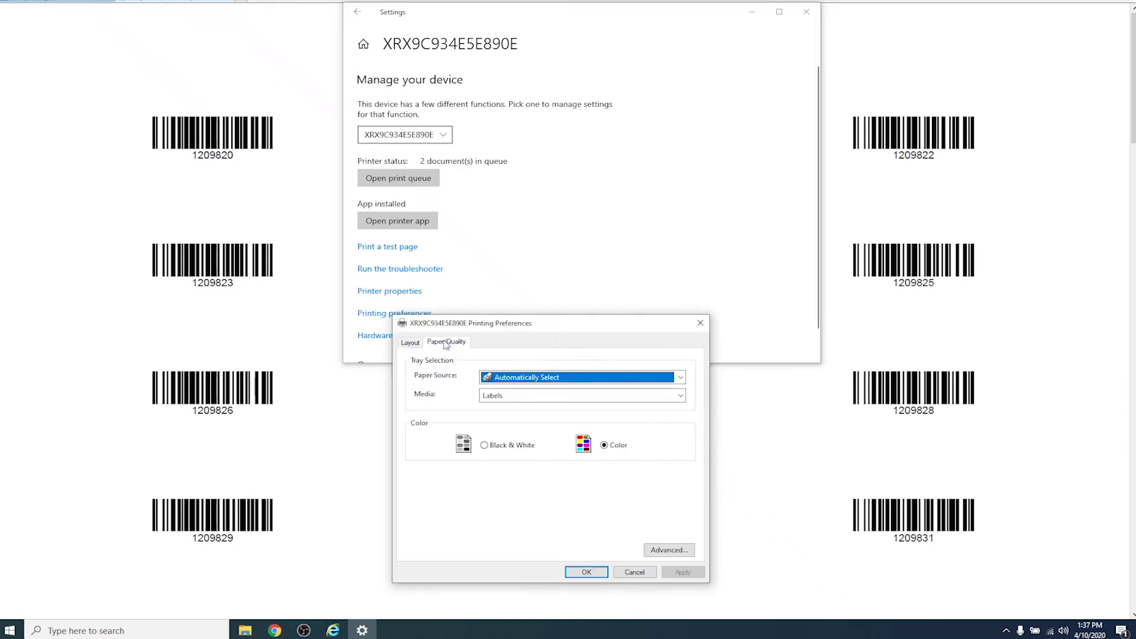
left_click(507, 395)
left_click(502, 288)
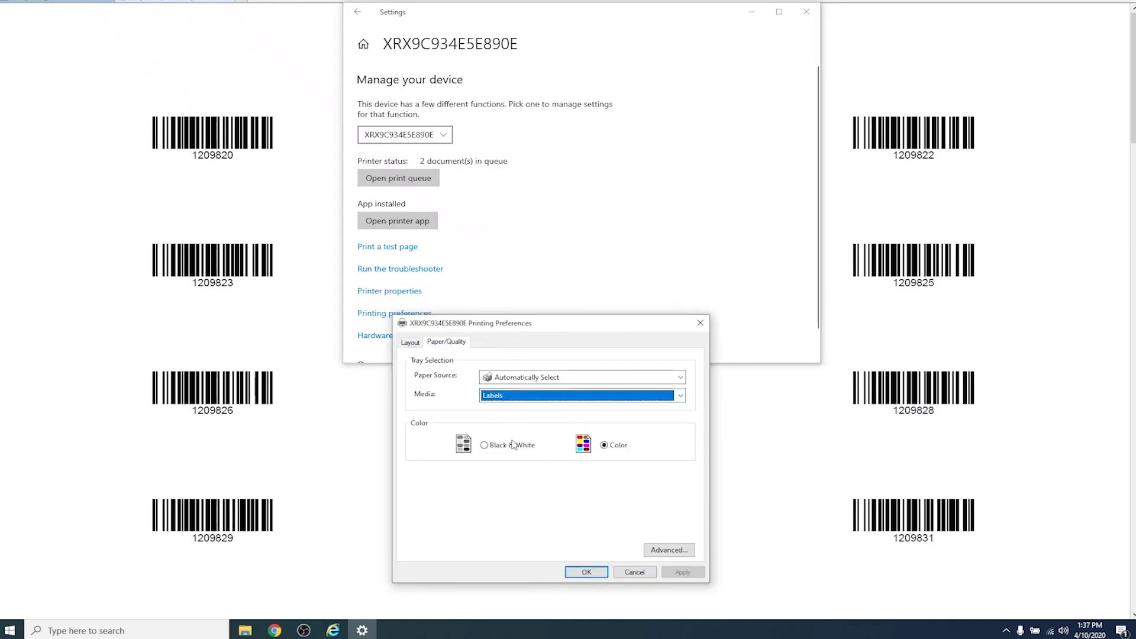
key("alt+Down")
key("a")
key("Return")
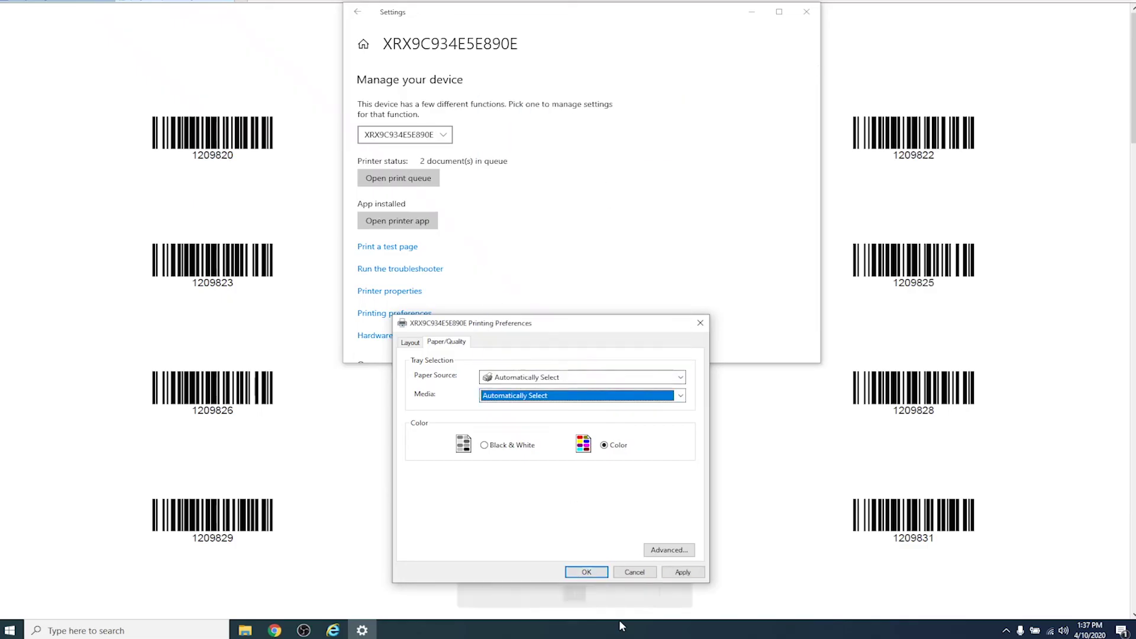
left_click(587, 572)
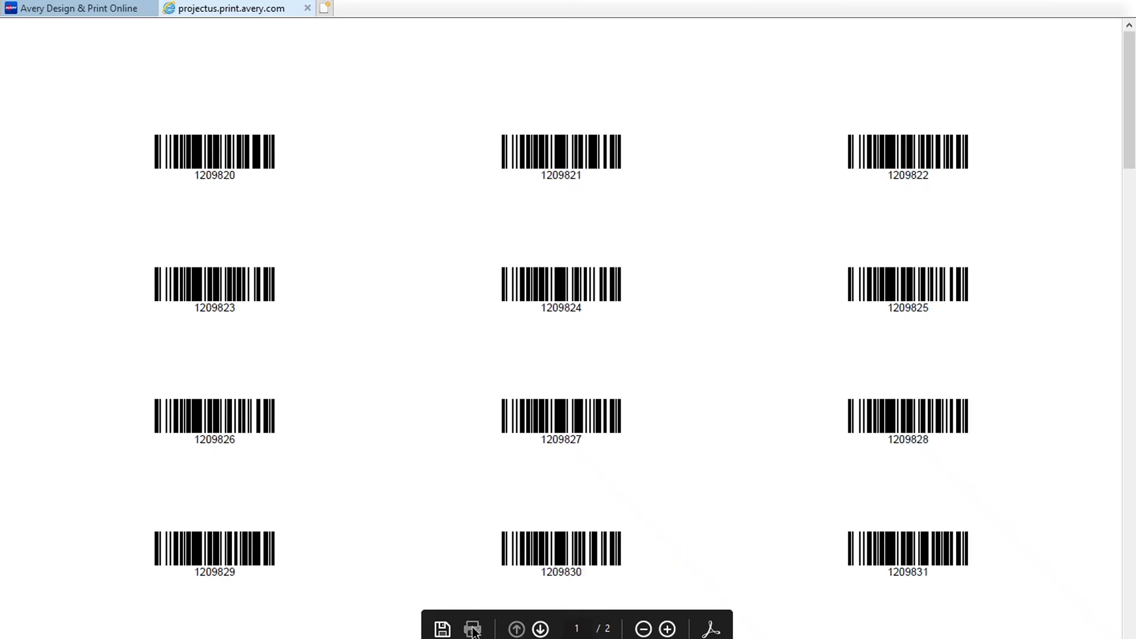
Reopen the PDF's Print dialog and replace the 1 - 2 page range with page 2 only
left_click(473, 630)
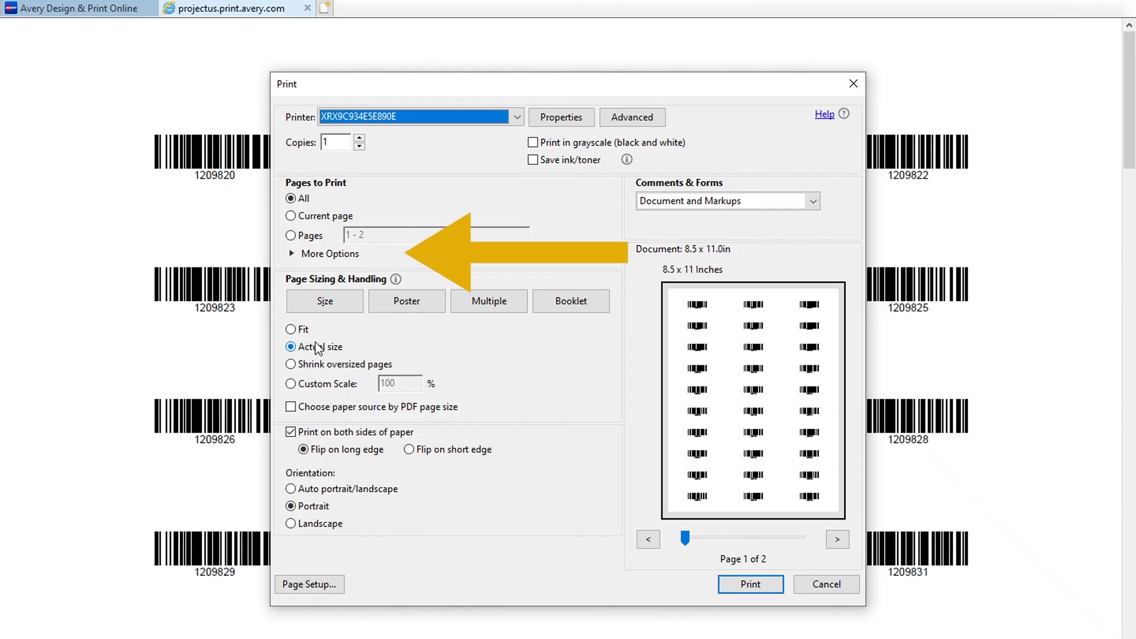
left_click(291, 235)
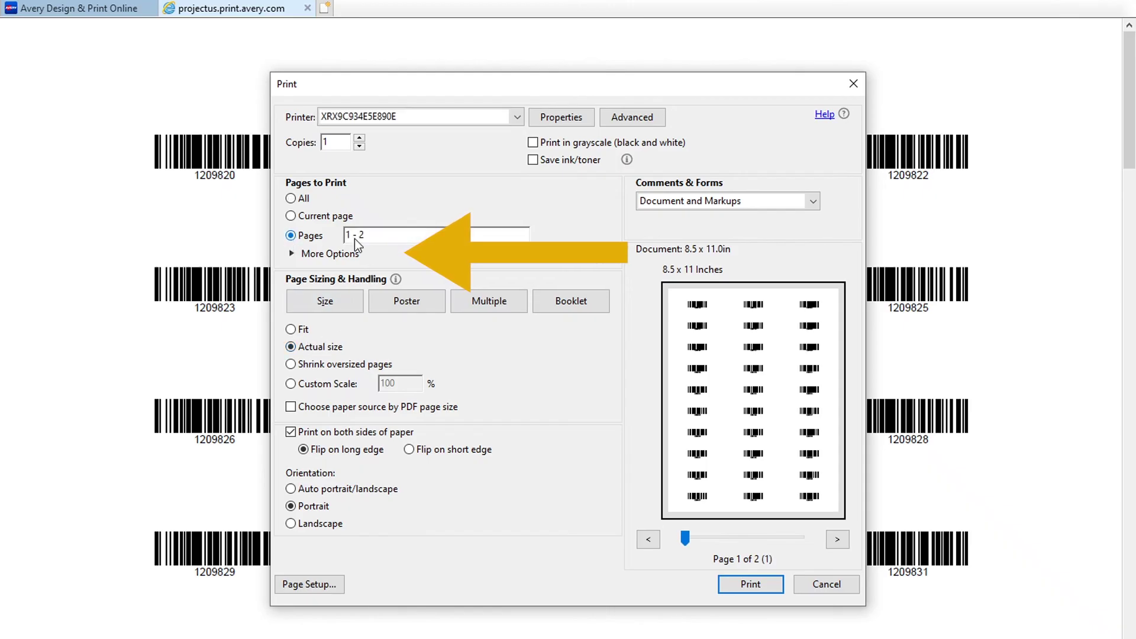
left_click_drag(395, 235, 290, 244)
type("2")
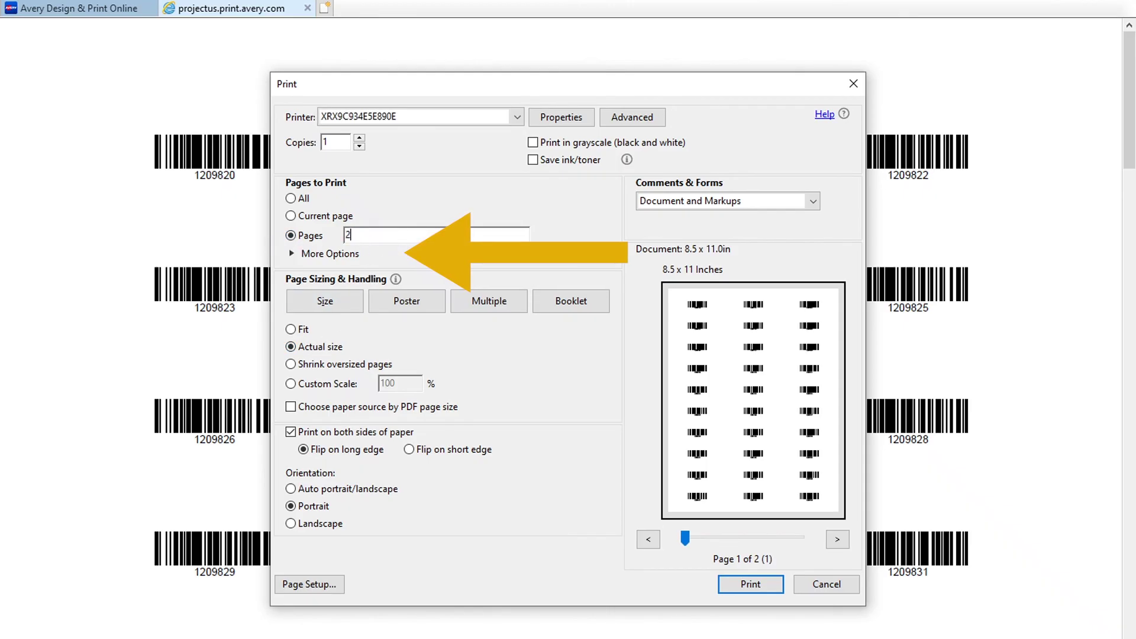